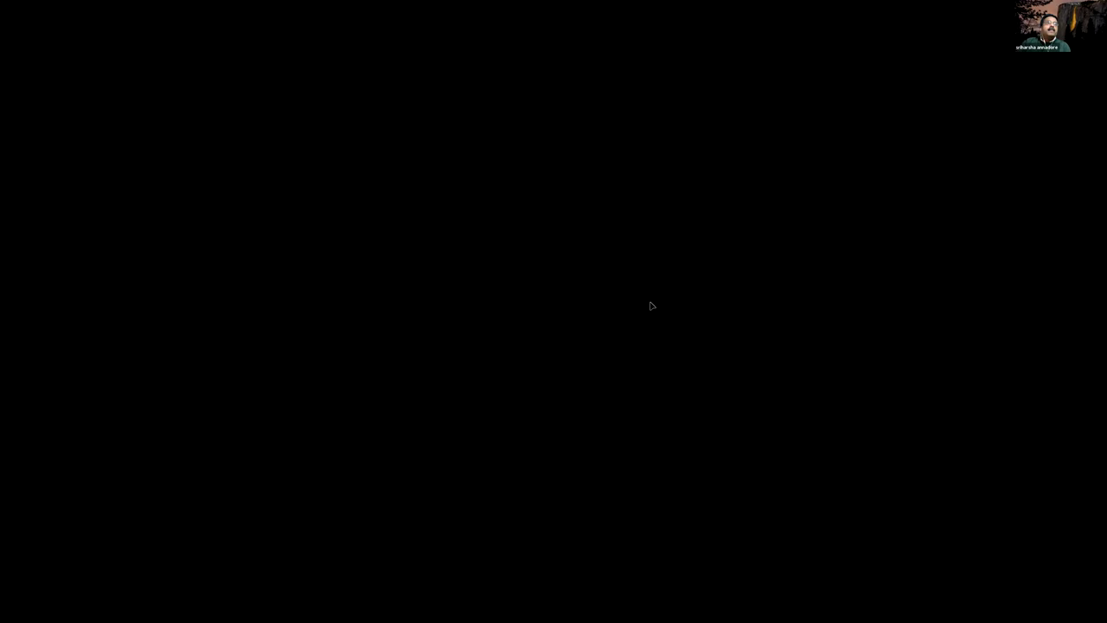
Activate the Crop tool for the black-and-white beach photo of the dog.
left_click(20, 152)
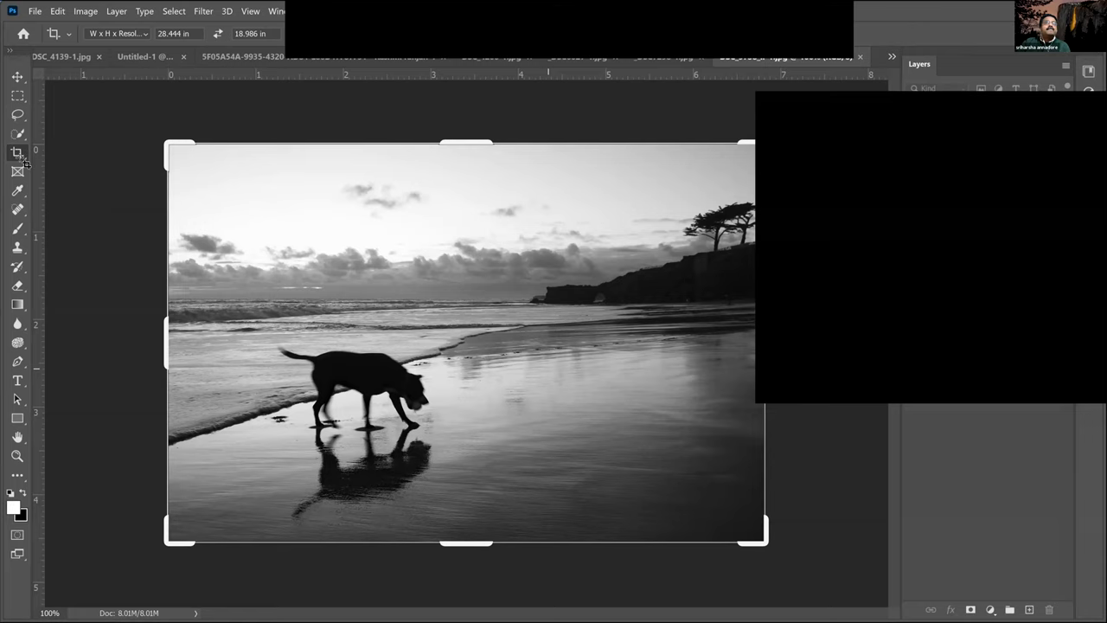
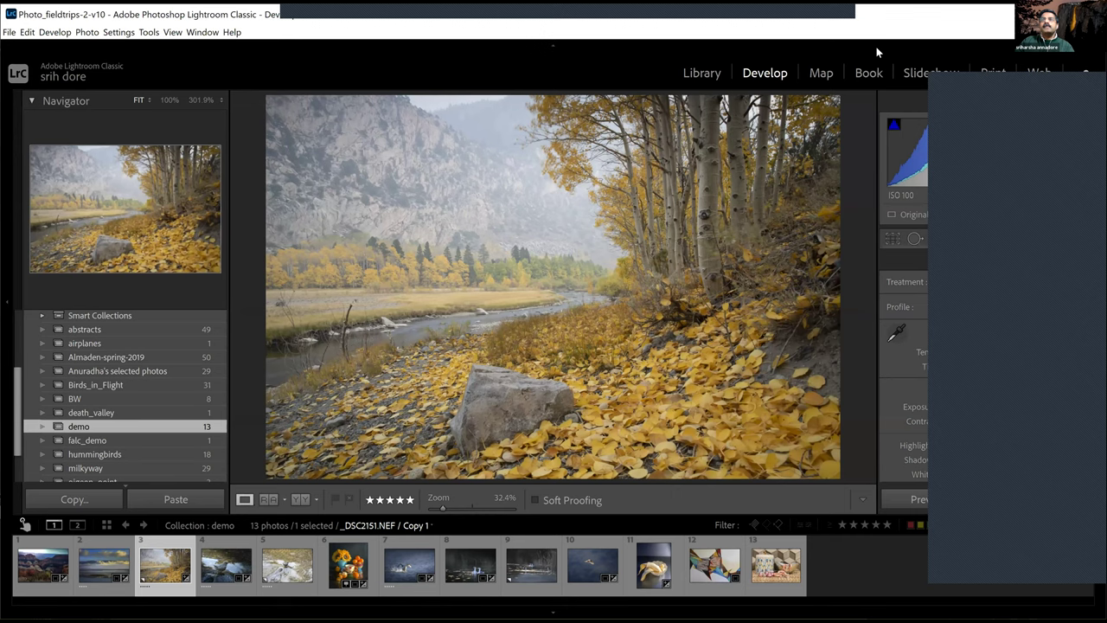
Start cropping the autumn river photo, shrink the frame, and constrain it to the 2 x 3 / 4 x 6 aspect ratio.
left_click(894, 240)
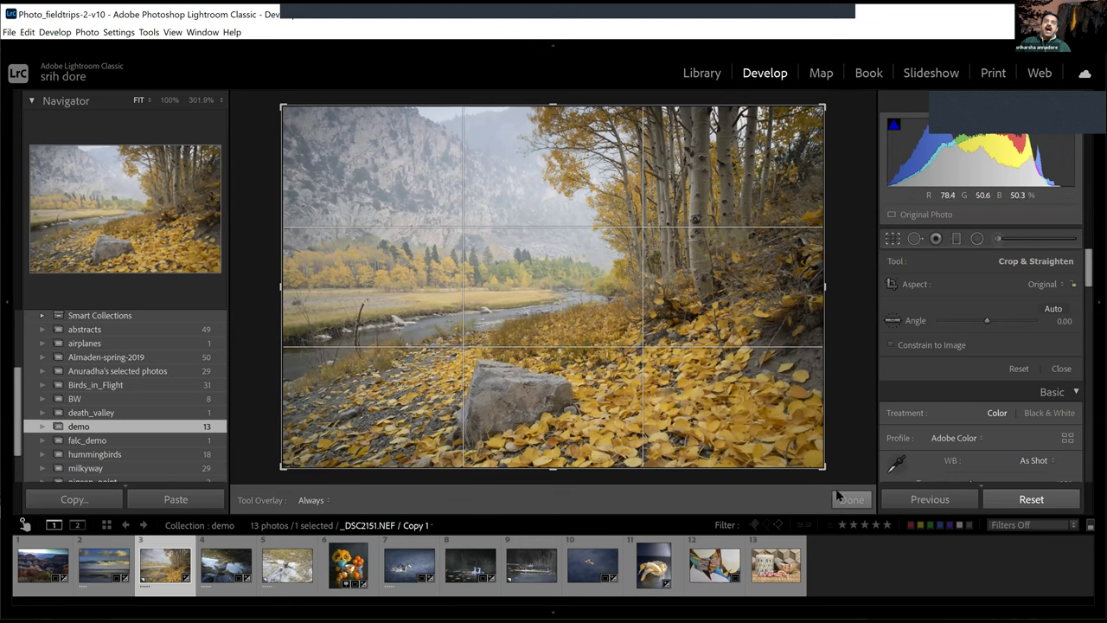
left_click_drag(822, 467, 777, 421)
left_click(1039, 286)
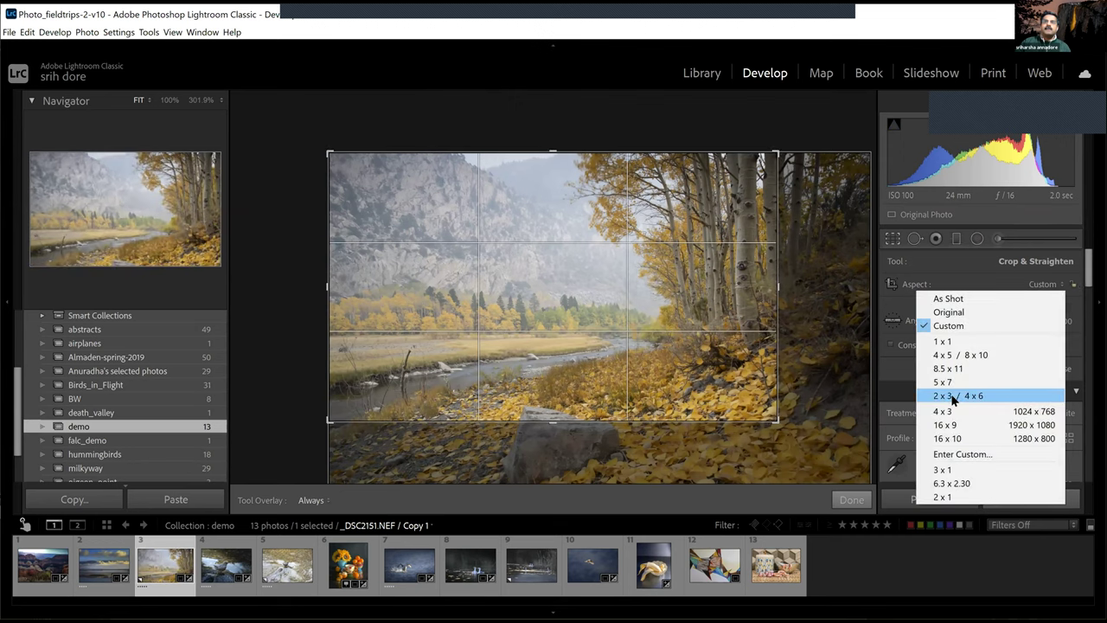
left_click(952, 395)
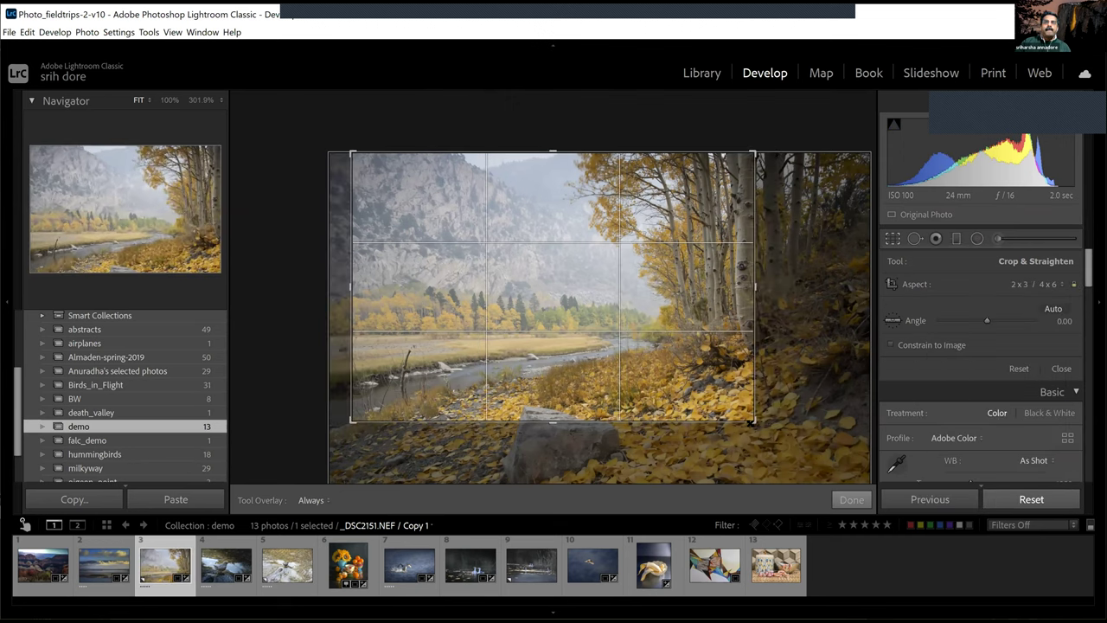
left_click_drag(750, 421, 766, 427)
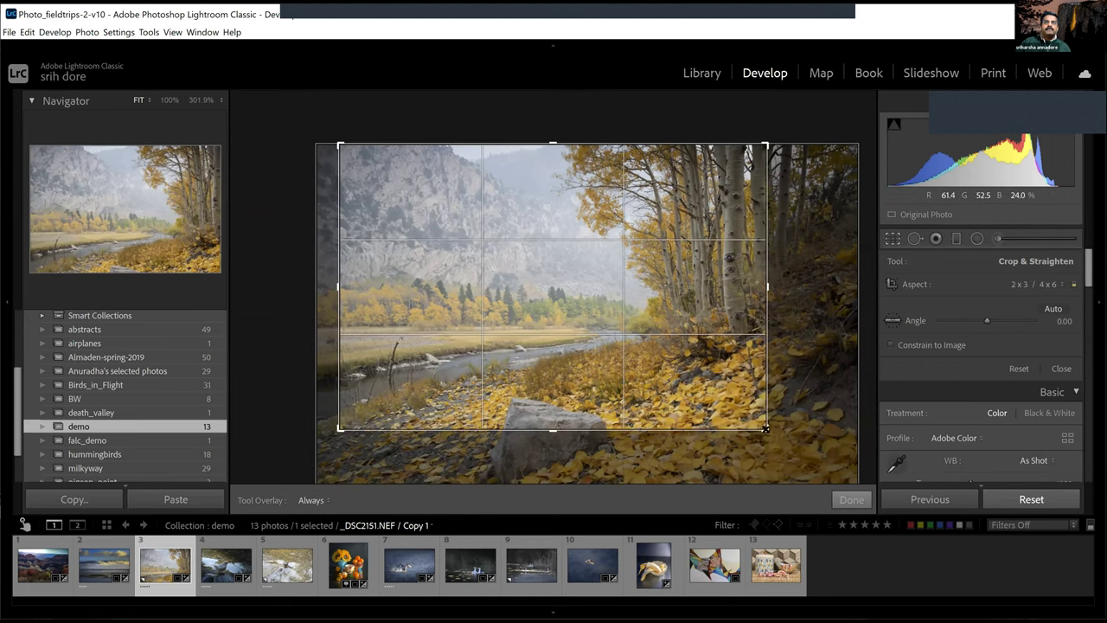
Change the crop aspect ratio to 16 x 9, reposition and enlarge the frame, and apply the crop.
left_click(1035, 284)
left_click(951, 424)
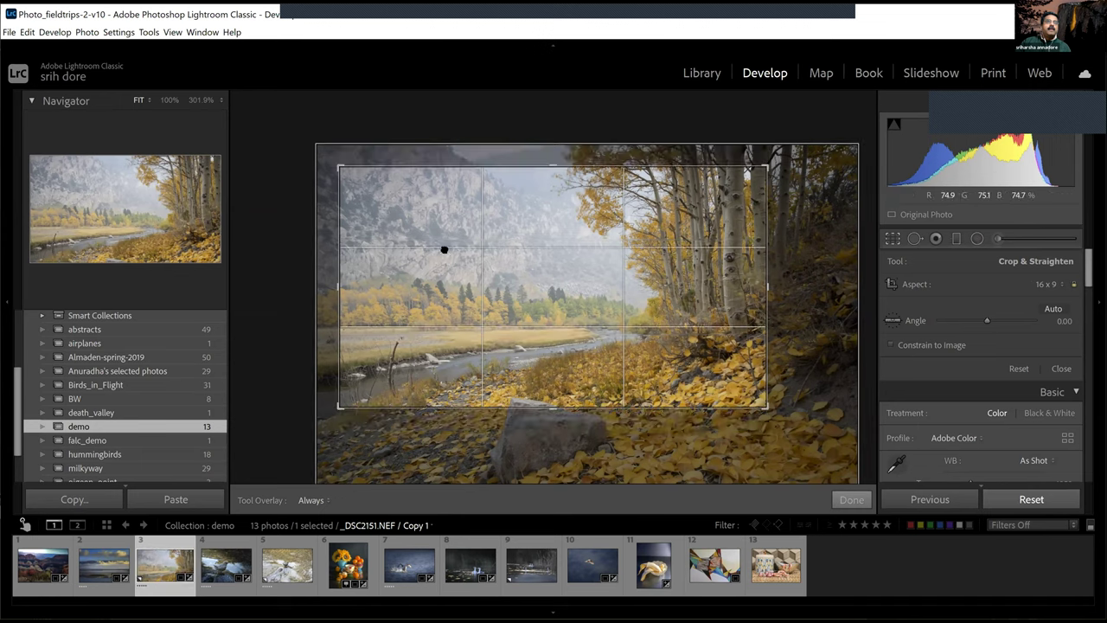
left_click_drag(427, 231, 469, 286)
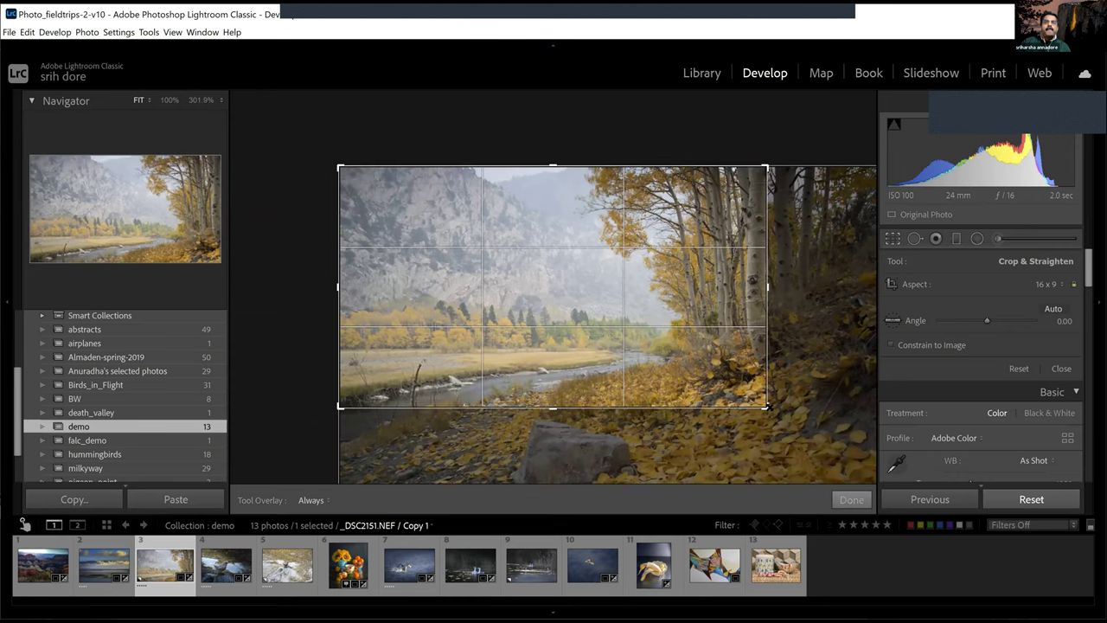
left_click_drag(767, 407, 797, 439)
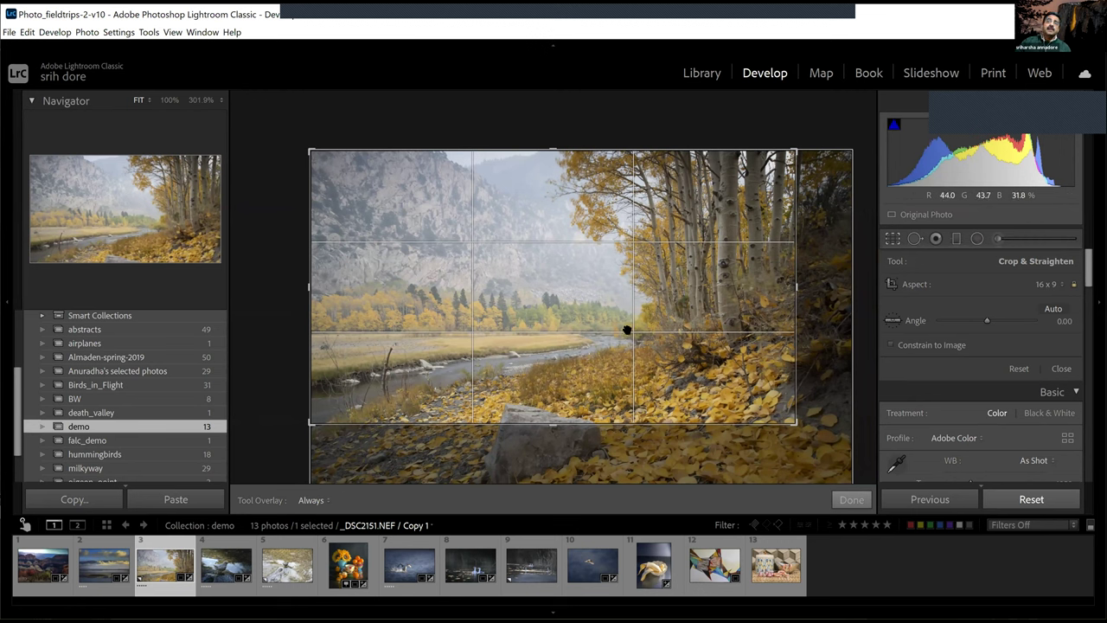
double_click(734, 419)
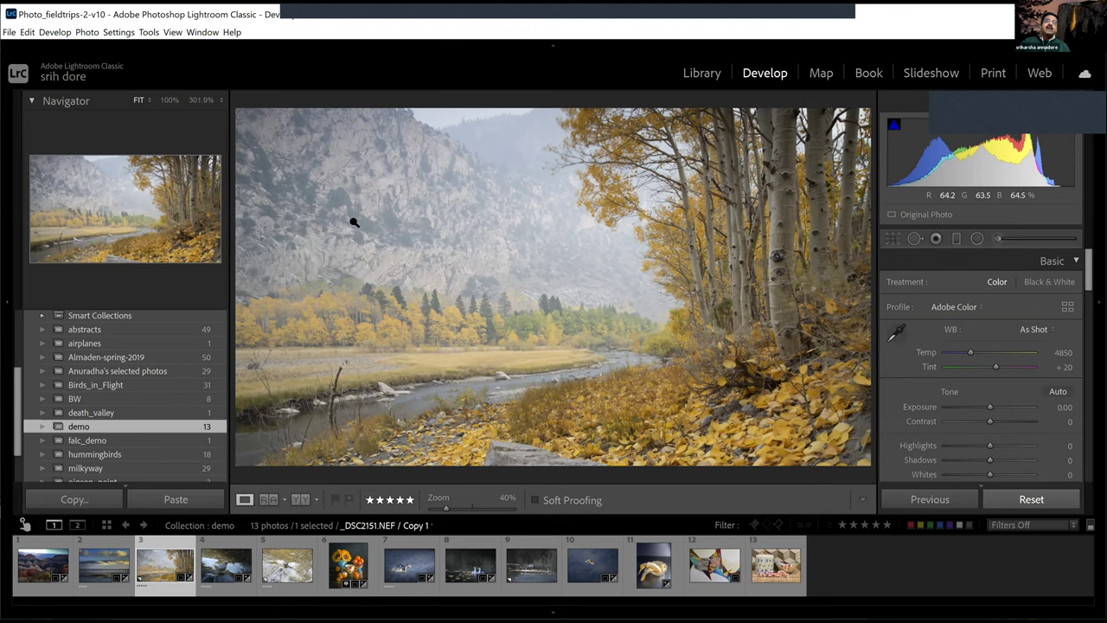
Draw a large radial filter centred on the aspen trunks, covering the trees and the fallen leaves below.
left_click(956, 238)
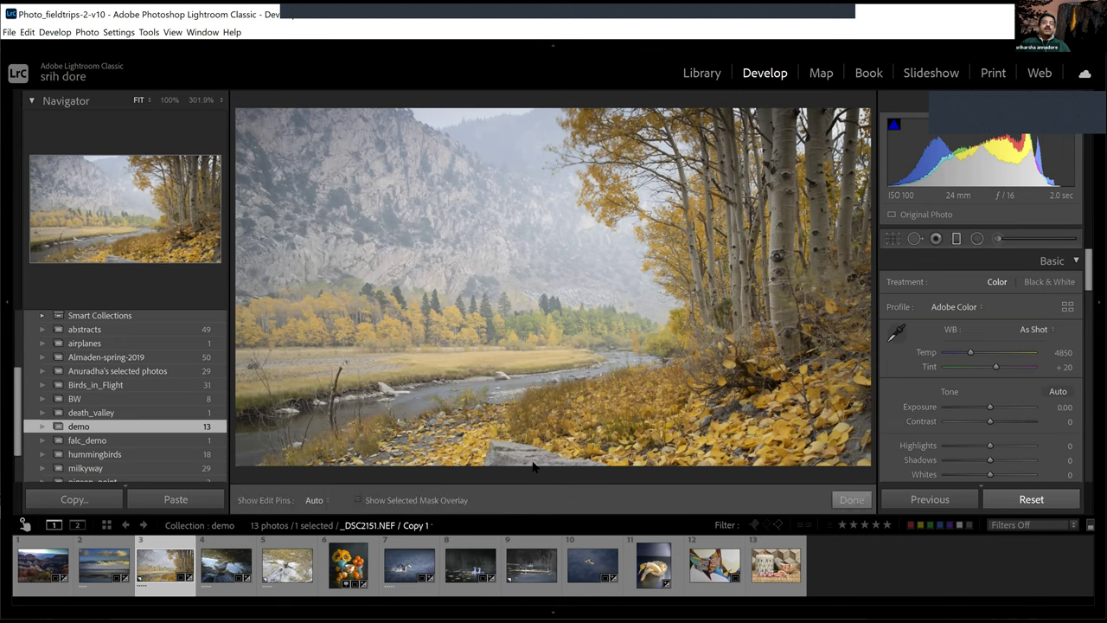
left_click(977, 238)
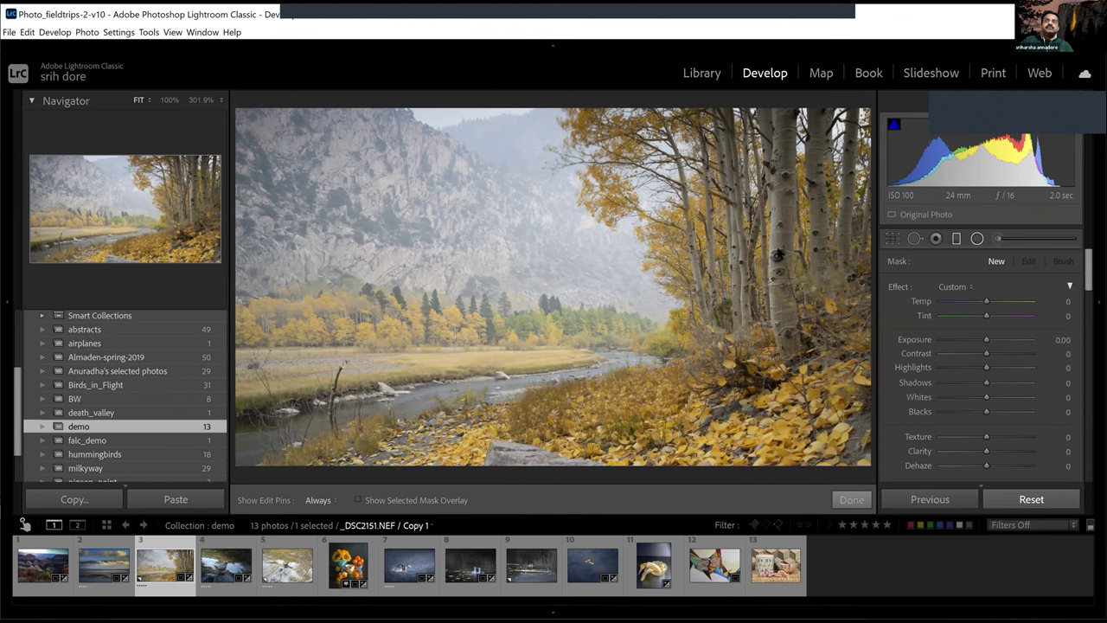
mouse_move(774, 249)
left_mouse_down()
mouse_move(842, 406)
mouse_move(886, 470)
left_mouse_up()
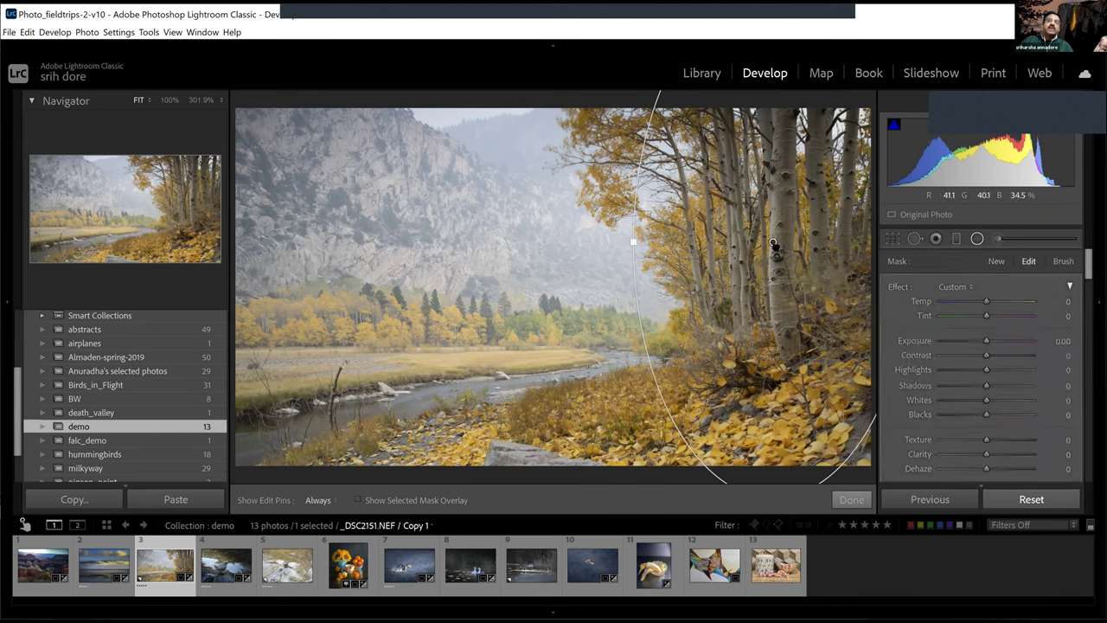
Set the aspen radial filter to Contrast 55, Temp 16 and Whites 50, and finish the filter.
left_click(998, 354)
left_click(1015, 356)
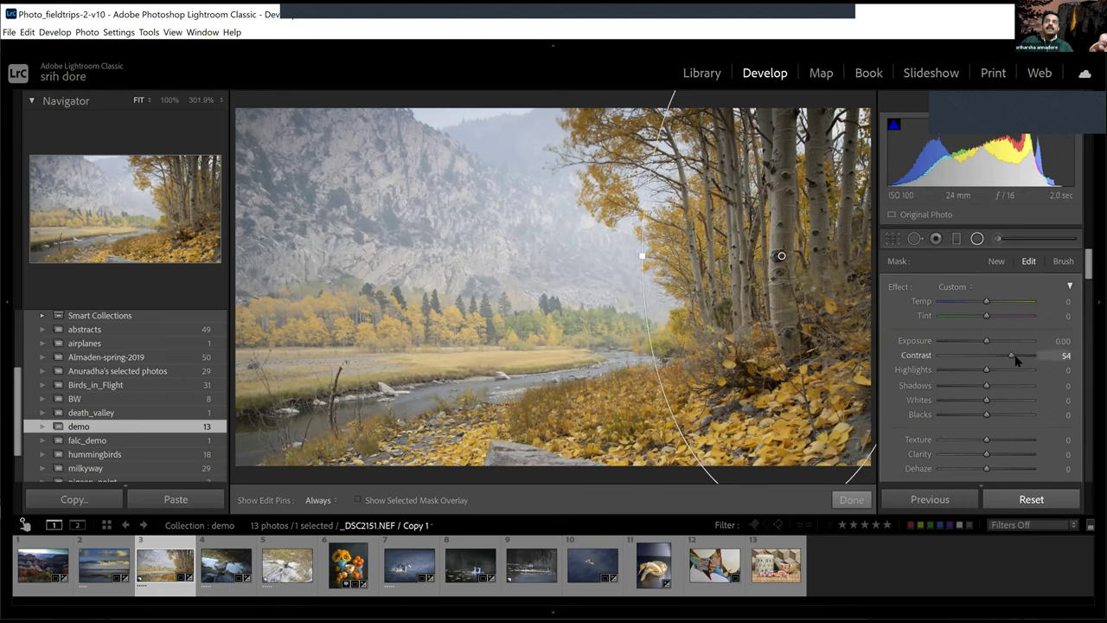
left_click(997, 302)
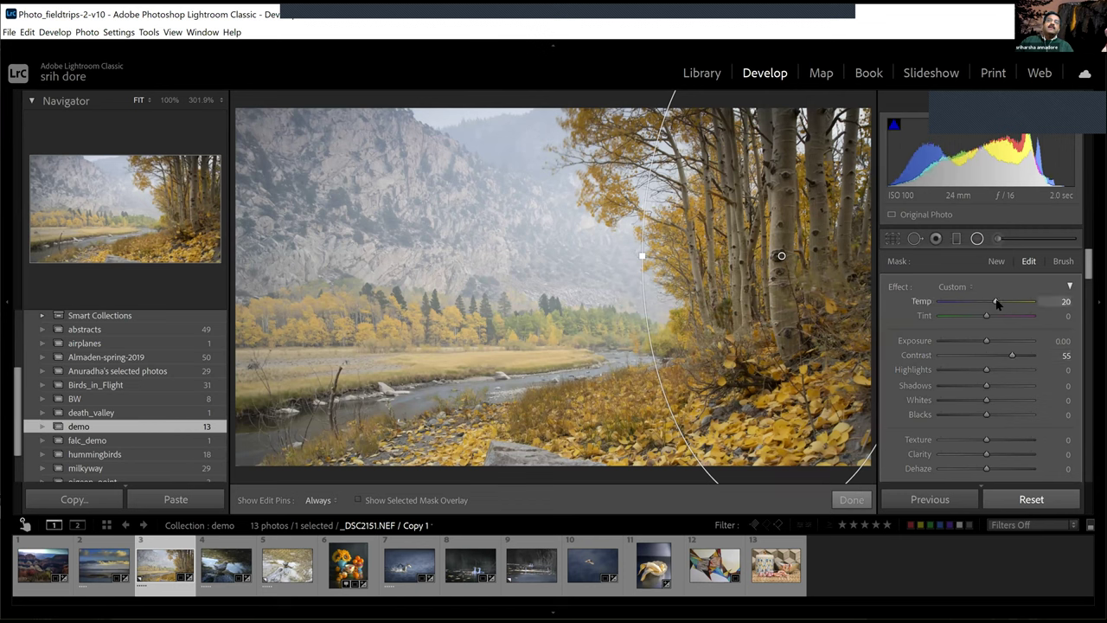
left_click_drag(996, 303, 995, 306)
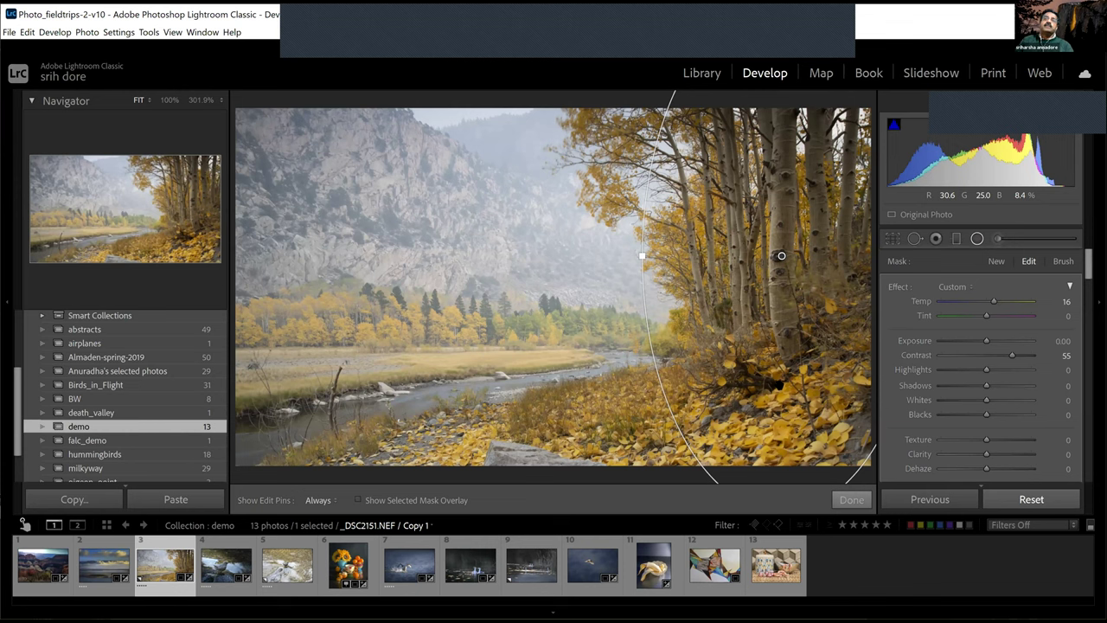
left_click(1008, 401)
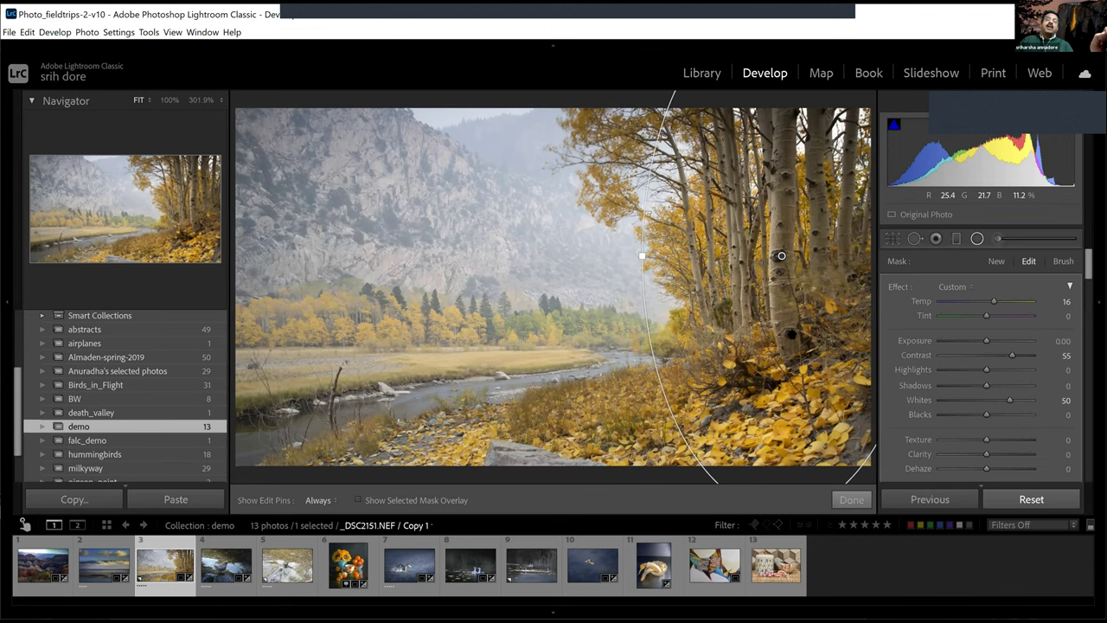
left_click(851, 499)
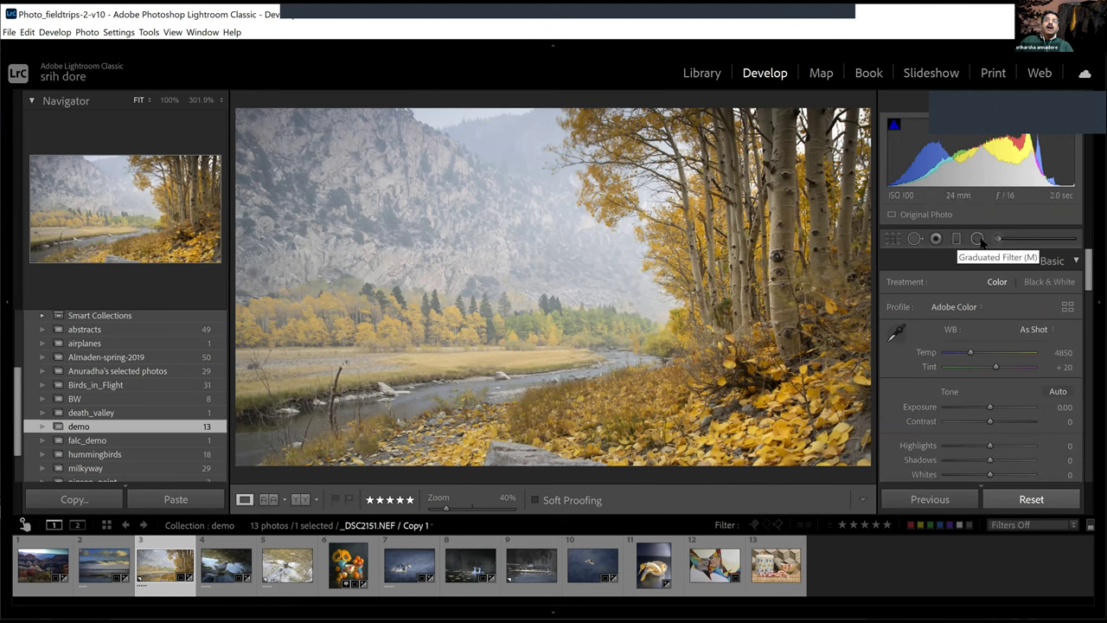
Draw a second radial filter over the rocky mountainside, tilting and shifting it to follow the slope.
key("shift+m")
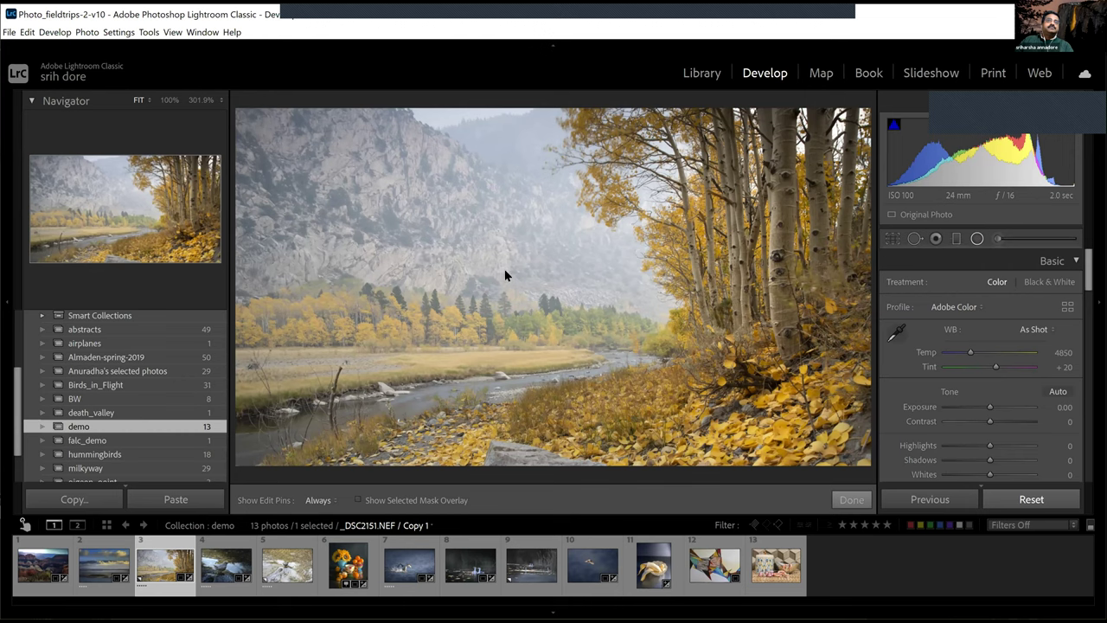
left_click(565, 295)
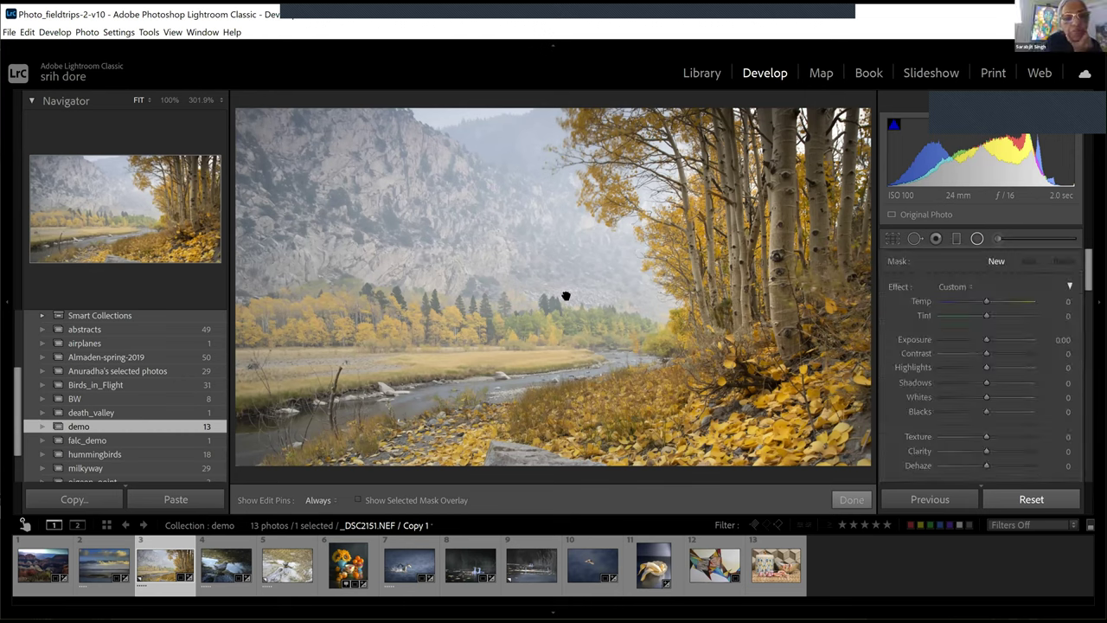
left_click_drag(565, 295, 583, 306)
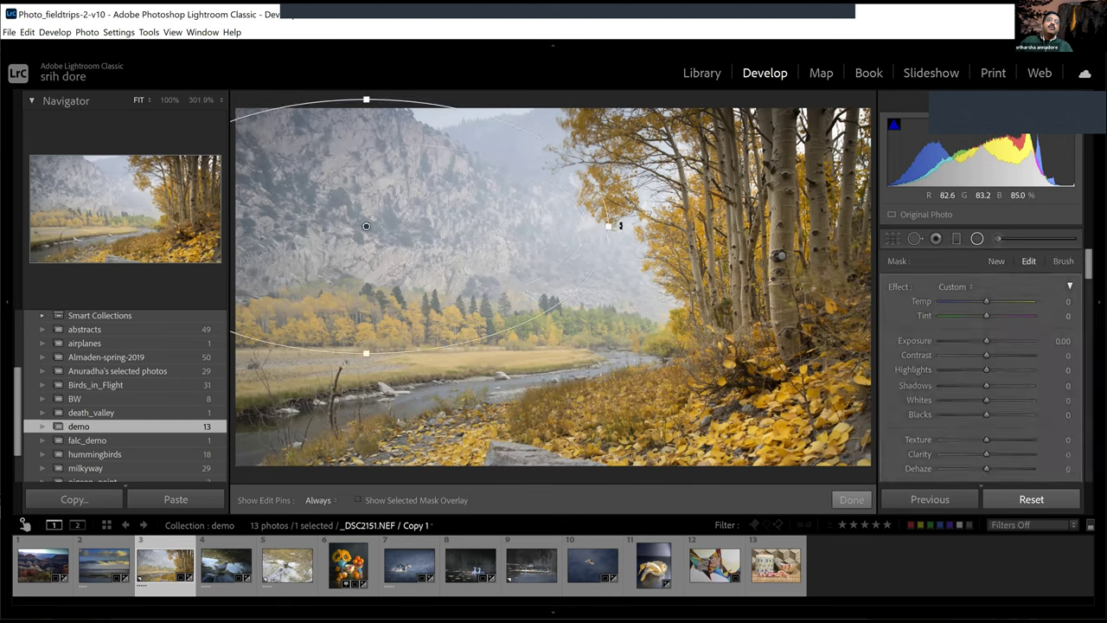
left_click_drag(630, 293, 658, 292)
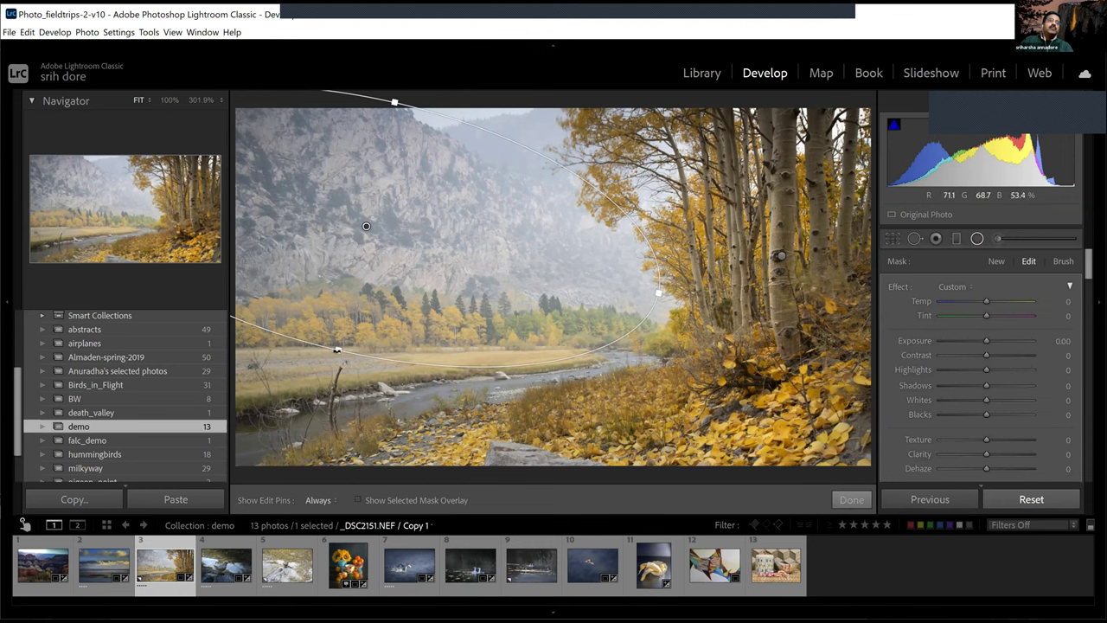
left_click(480, 302)
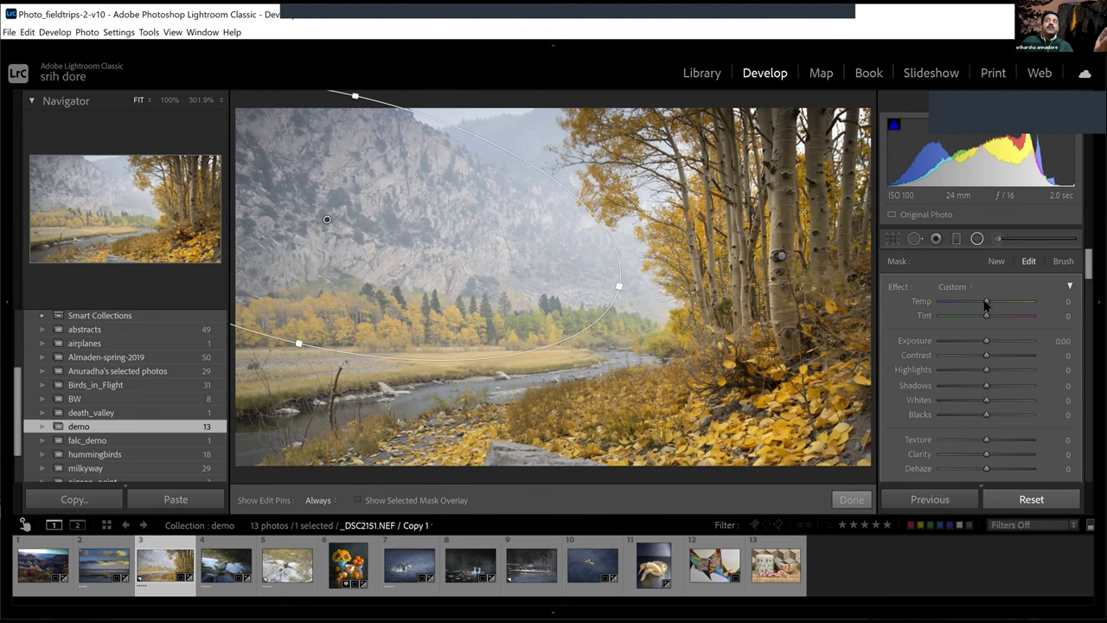
Set the mountainside radial filter to Contrast 84 and Blacks -45.
left_click_drag(987, 354, 1026, 355)
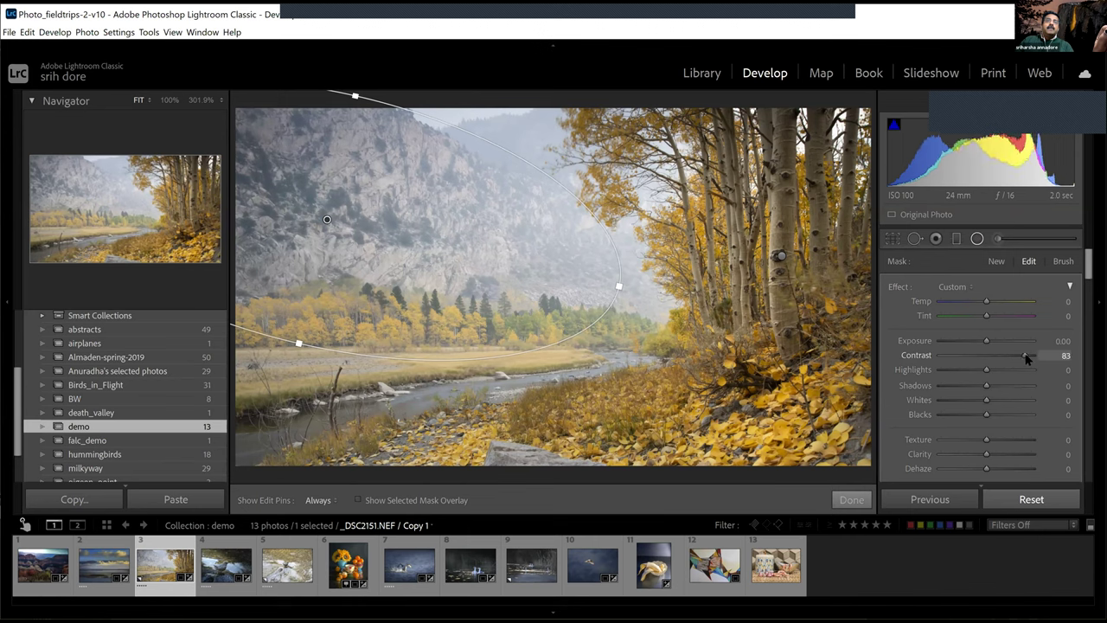
left_click(964, 414)
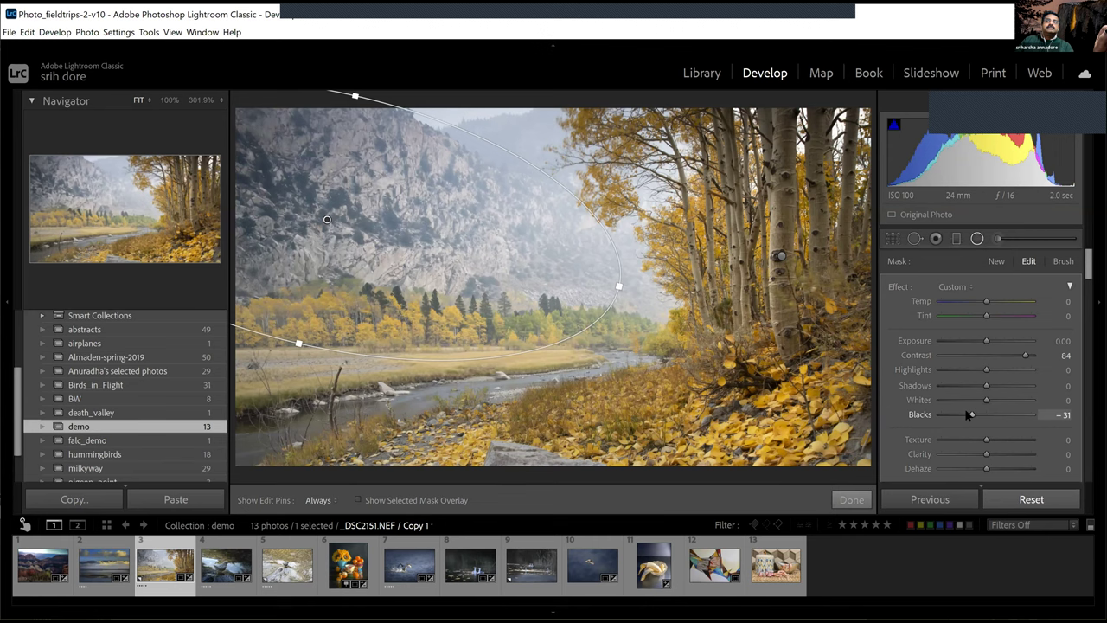
Try a warmer, brighter mountainside with Temp 23 and Whites 43, undo an exposure change, and return Whites to 0.
left_click(996, 300)
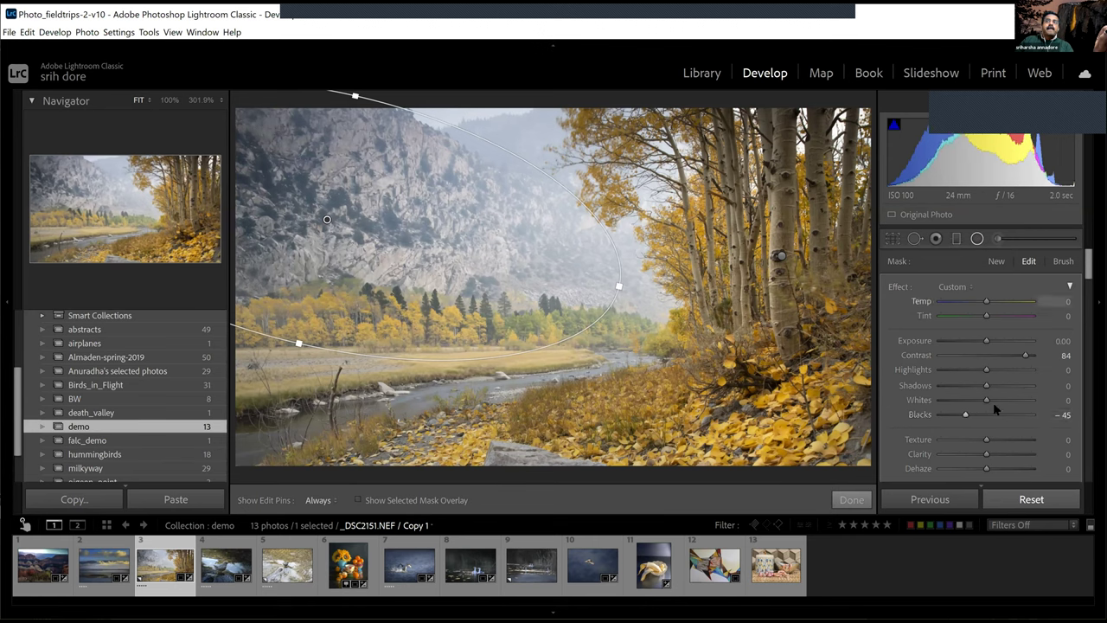
left_click(995, 341)
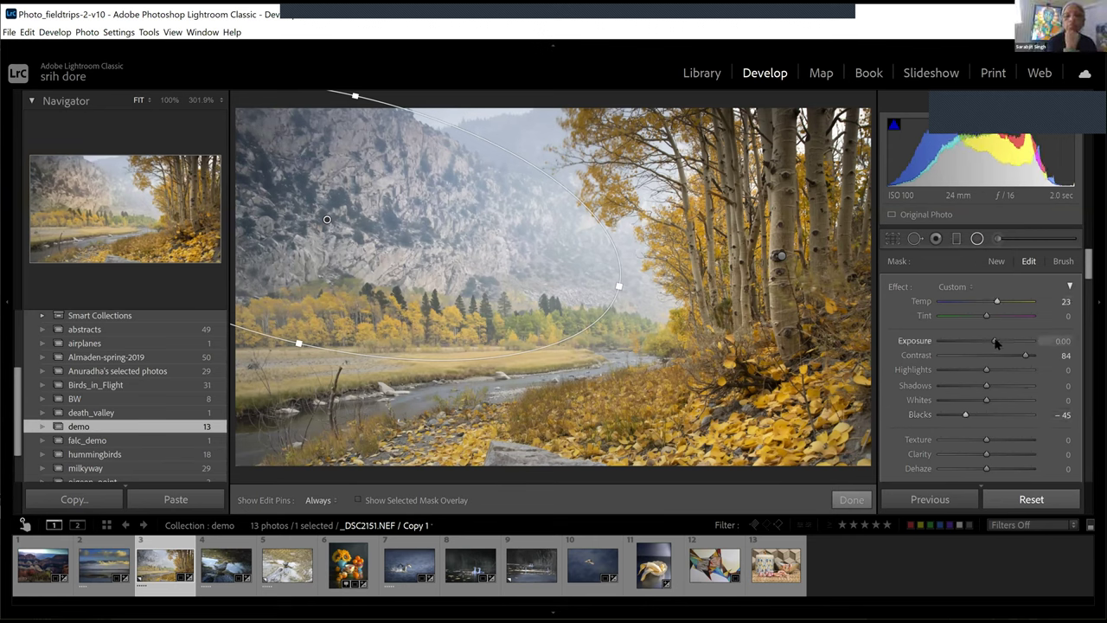
key("ctrl+z")
left_click(1006, 402)
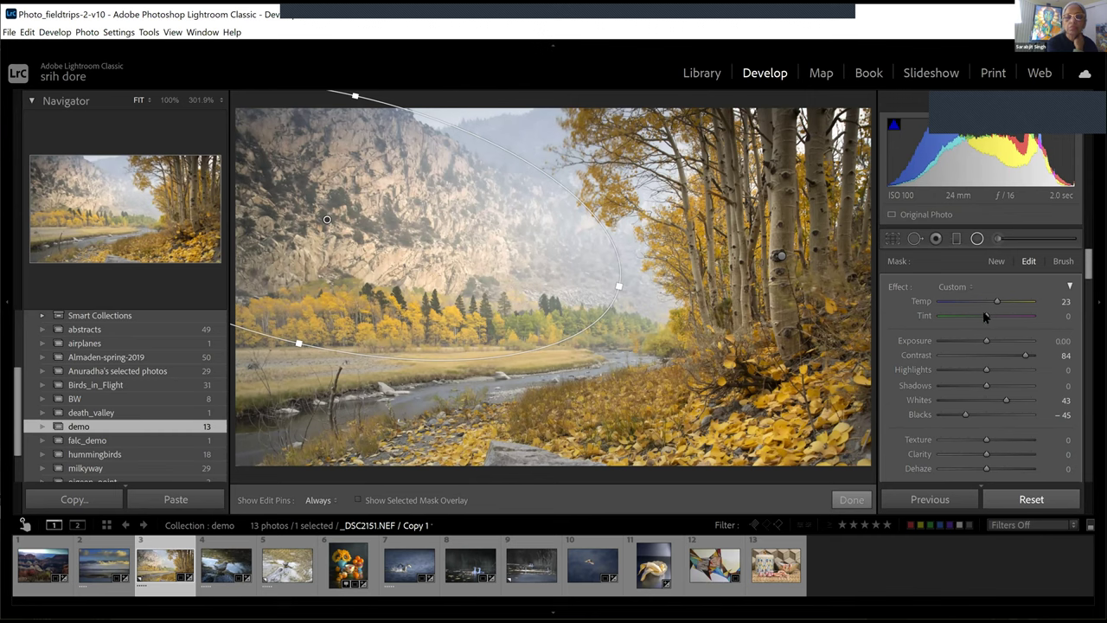
type("0")
key("Return")
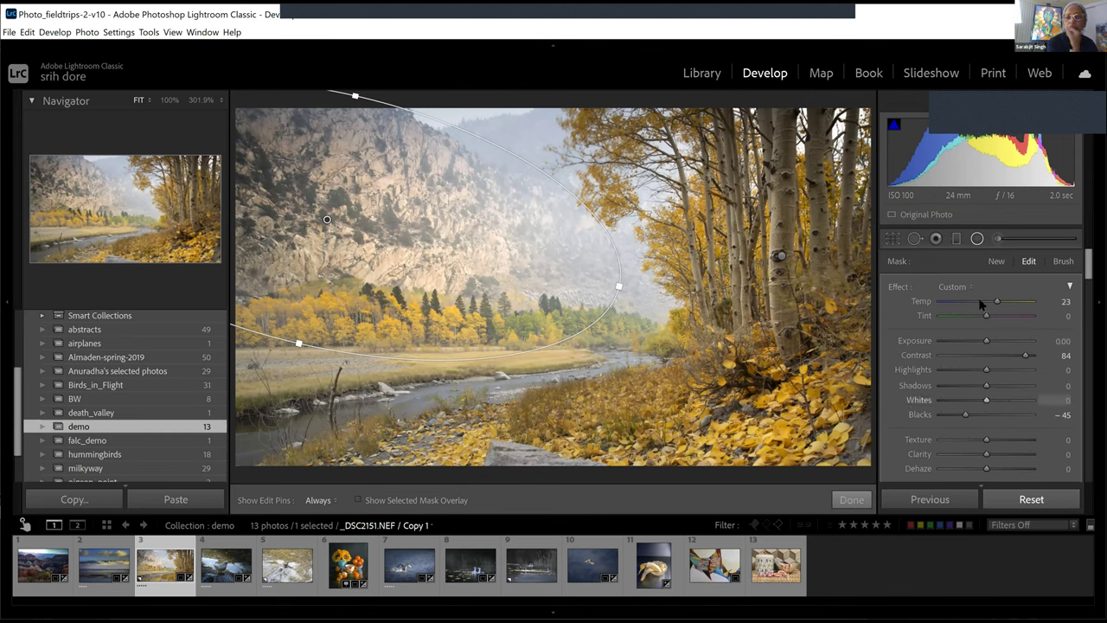
Cool the mountainside filter to Temp -14, raise its Whites, and finish the filter.
left_click(981, 301)
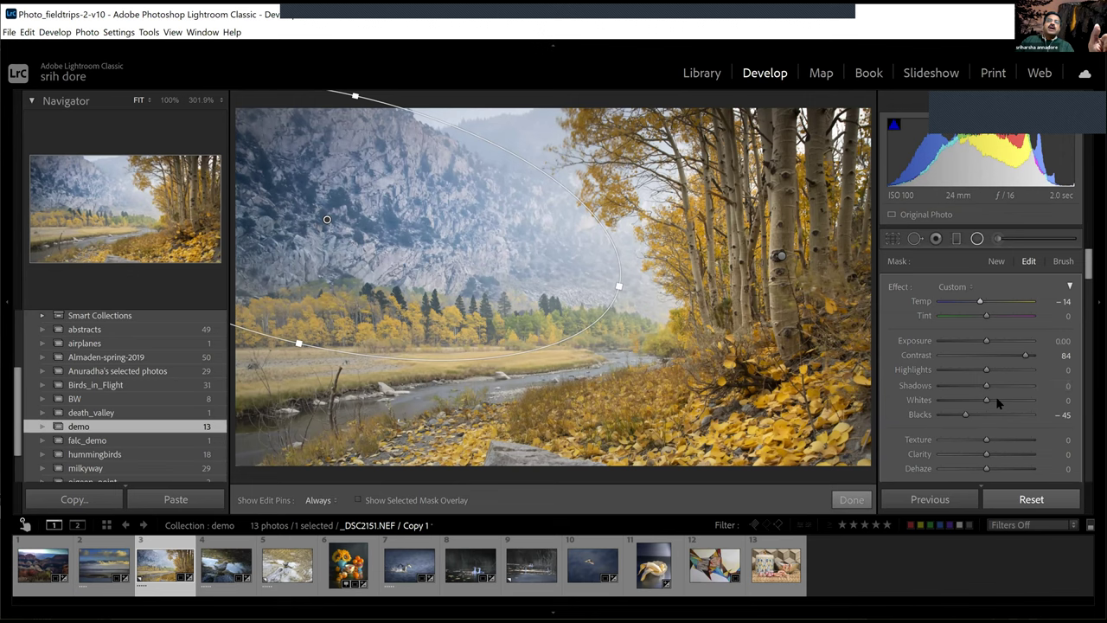
left_click_drag(995, 398, 1004, 401)
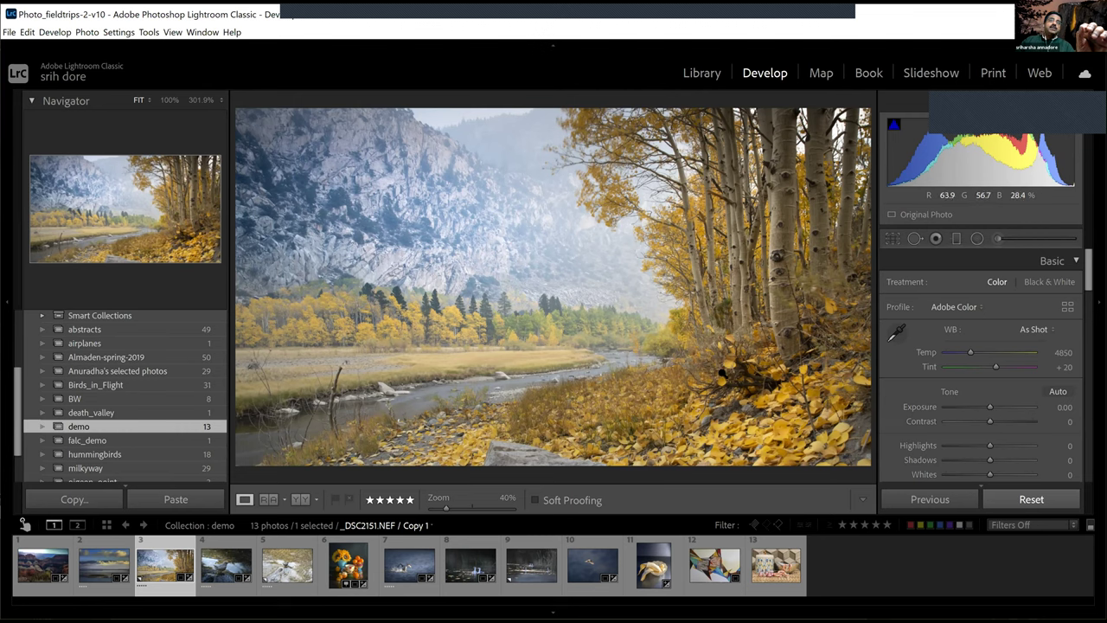
Draw a third radial filter over the distant yellow trees and meadow, and tilt, reposition and flatten its ellipse.
left_click(976, 239)
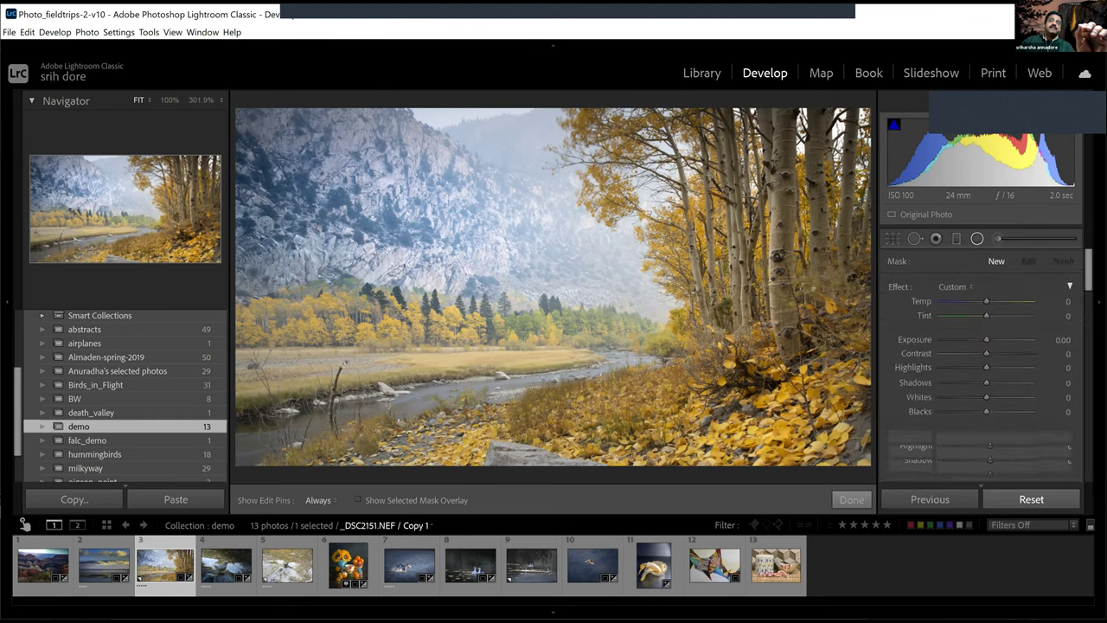
left_click_drag(549, 314, 780, 256)
left_click_drag(843, 318, 847, 274)
left_click_drag(549, 315, 539, 292)
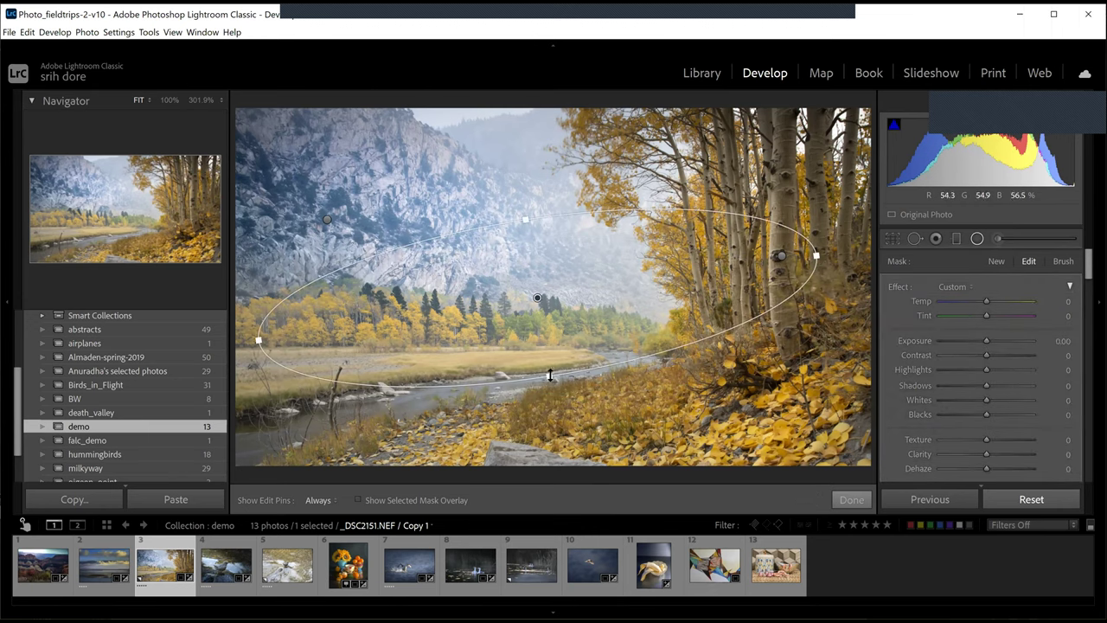
left_click_drag(548, 374, 541, 358)
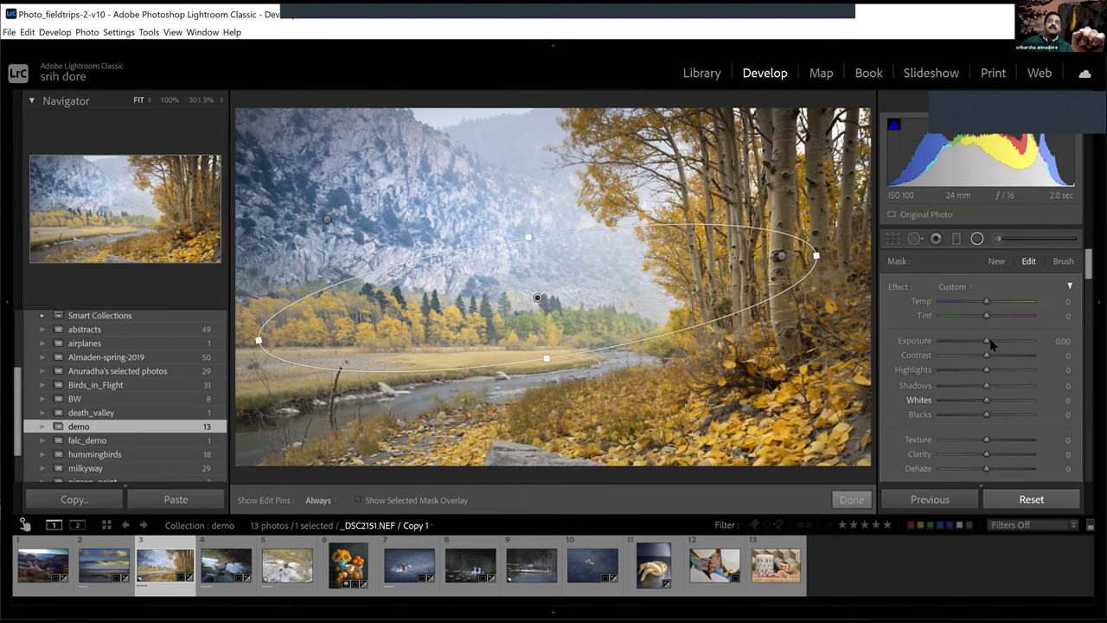
Try Exposure 0.31 on the midground radial filter, reset it to zero, and set the filter's Whites to 71.
left_click_drag(991, 344, 992, 345)
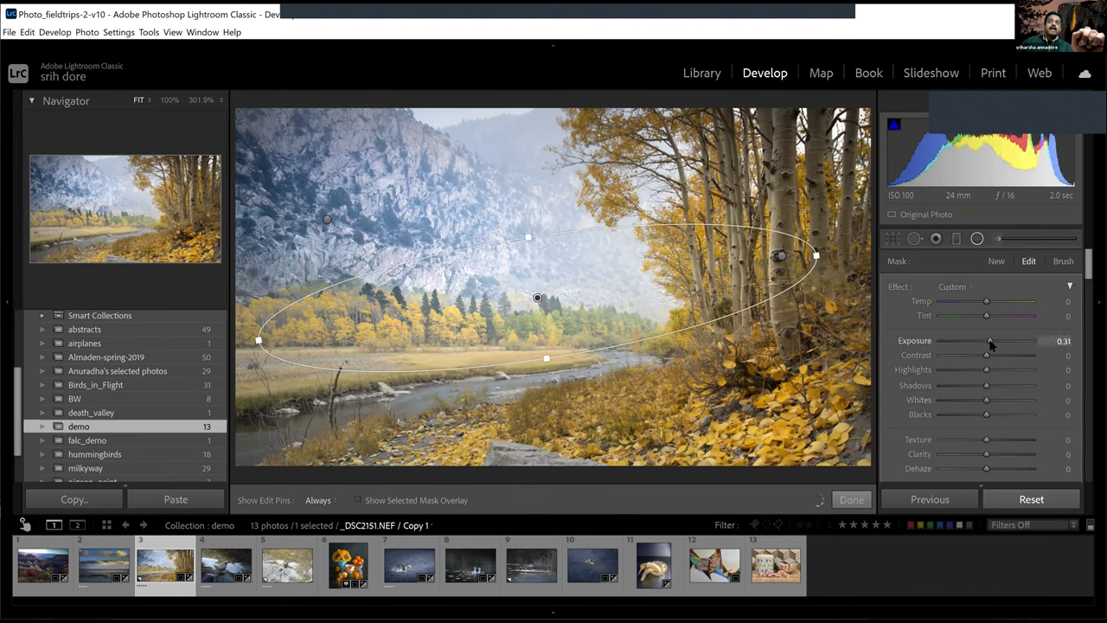
double_click(991, 344)
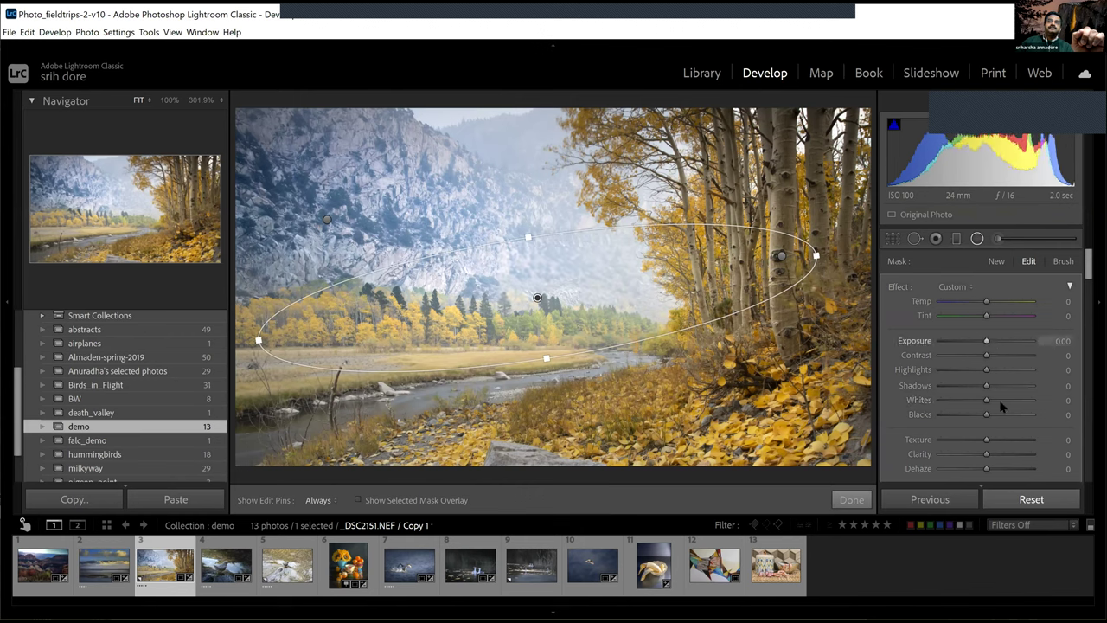
left_click(1010, 403)
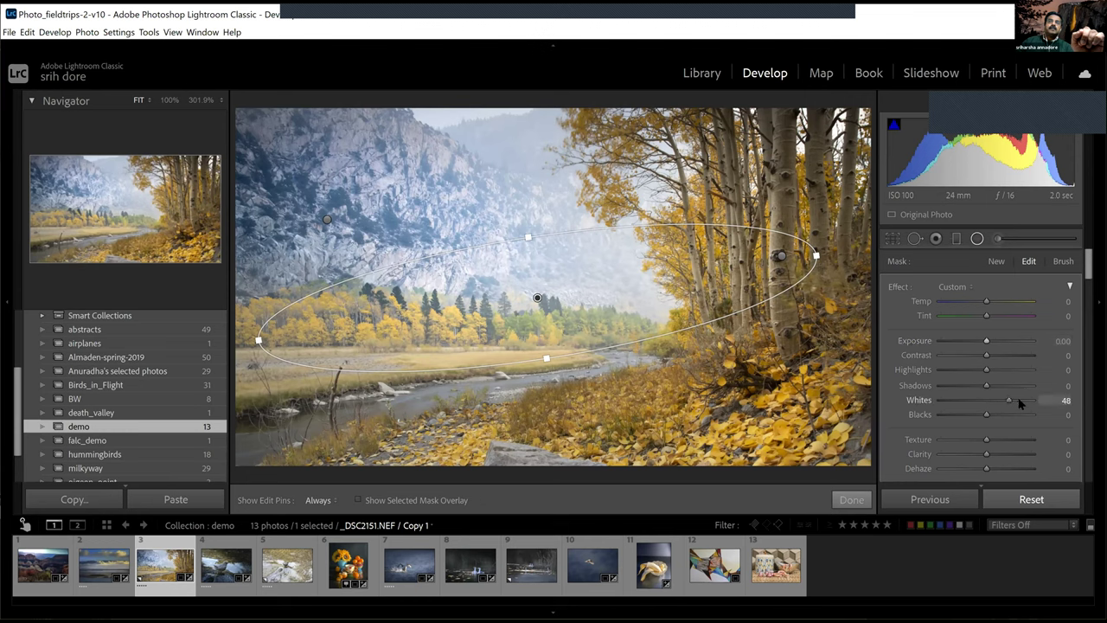
left_click(1020, 402)
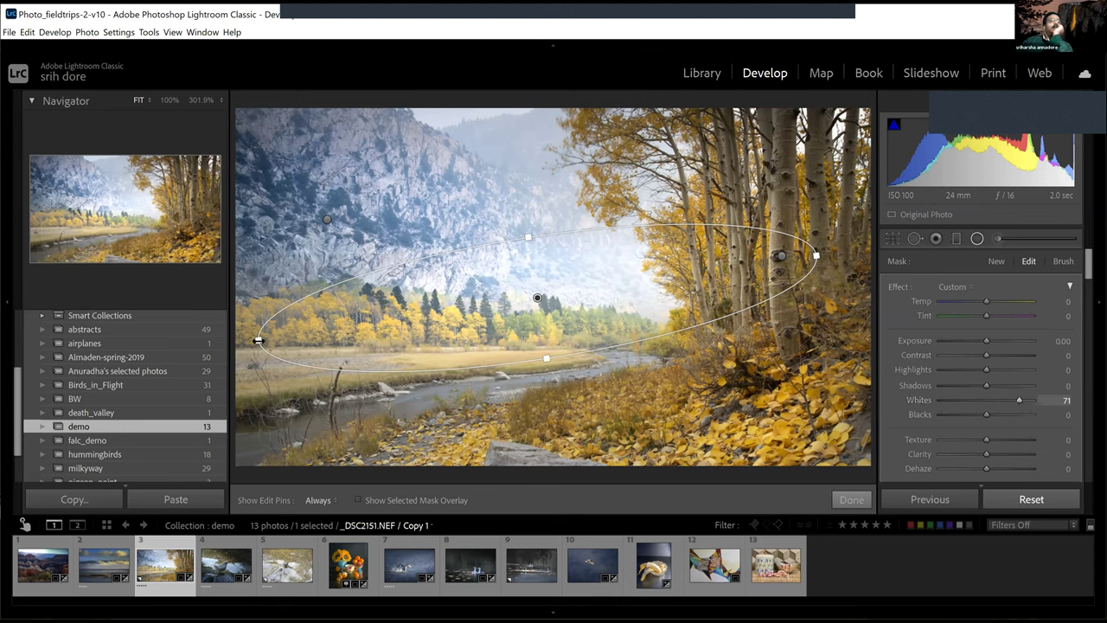
Widen the midground filter's ellipse, shift it slightly toward the meadow's left side, and finish the filter.
left_click_drag(258, 339, 230, 341)
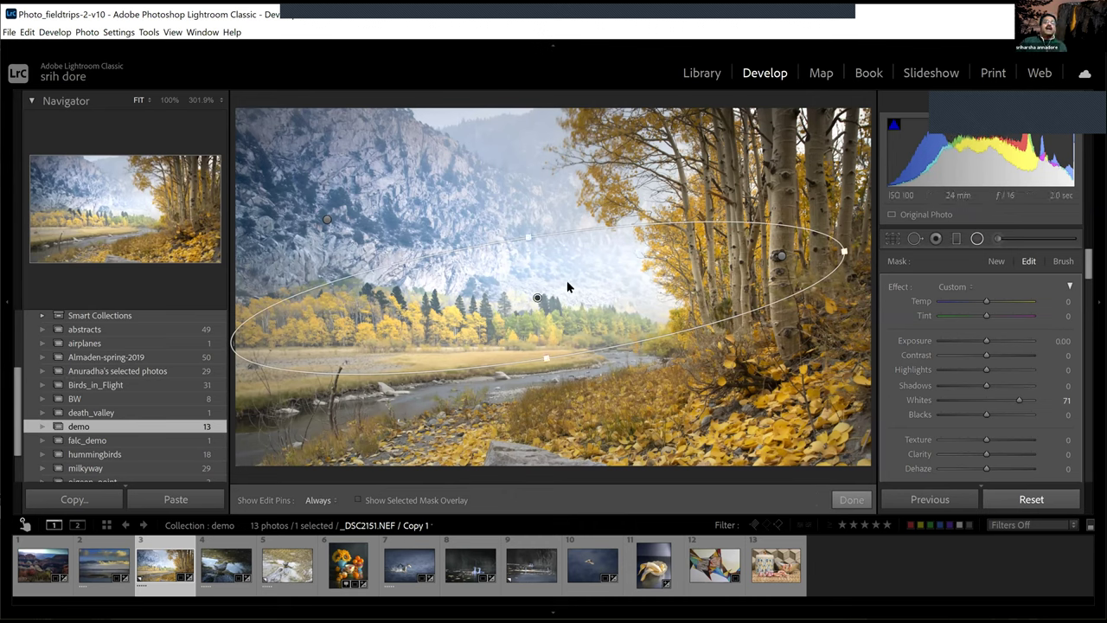
left_click(537, 297)
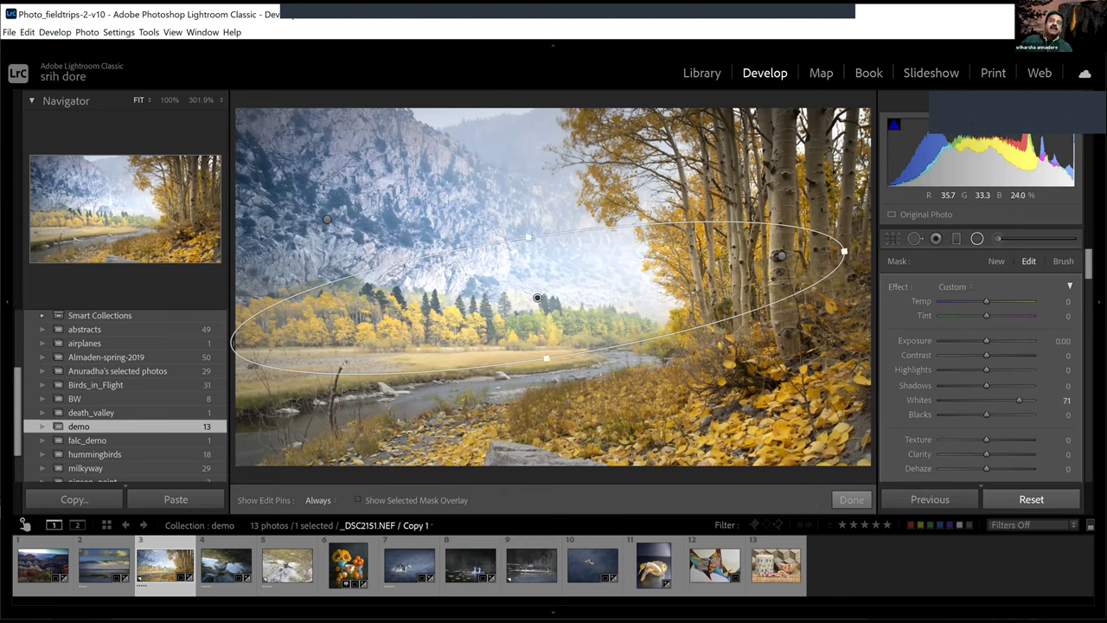
left_click_drag(556, 310, 526, 310)
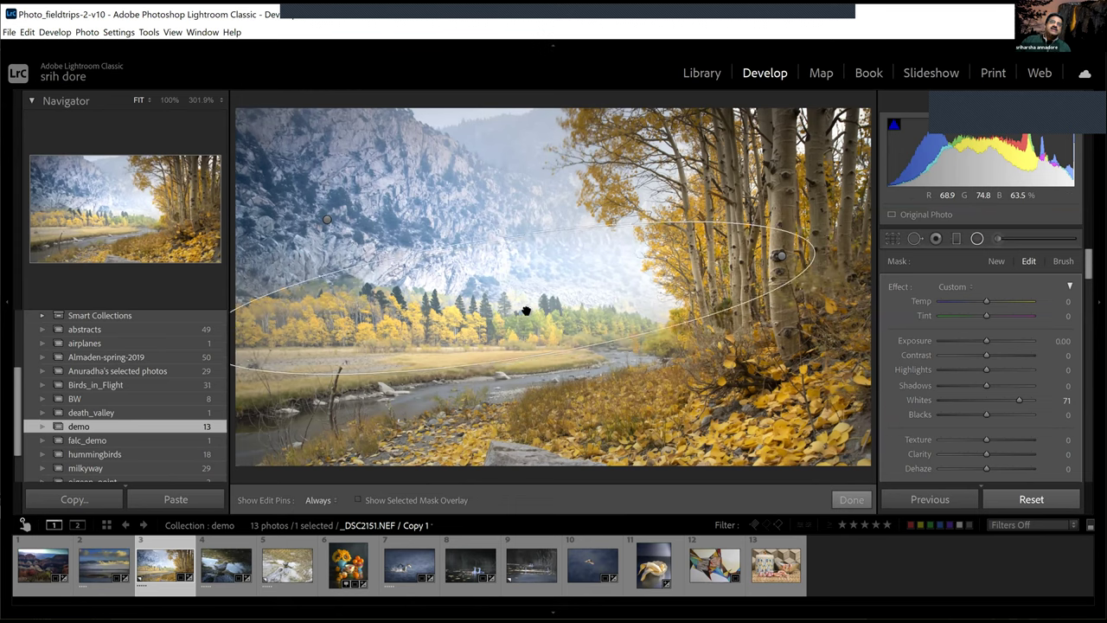
left_click(851, 501)
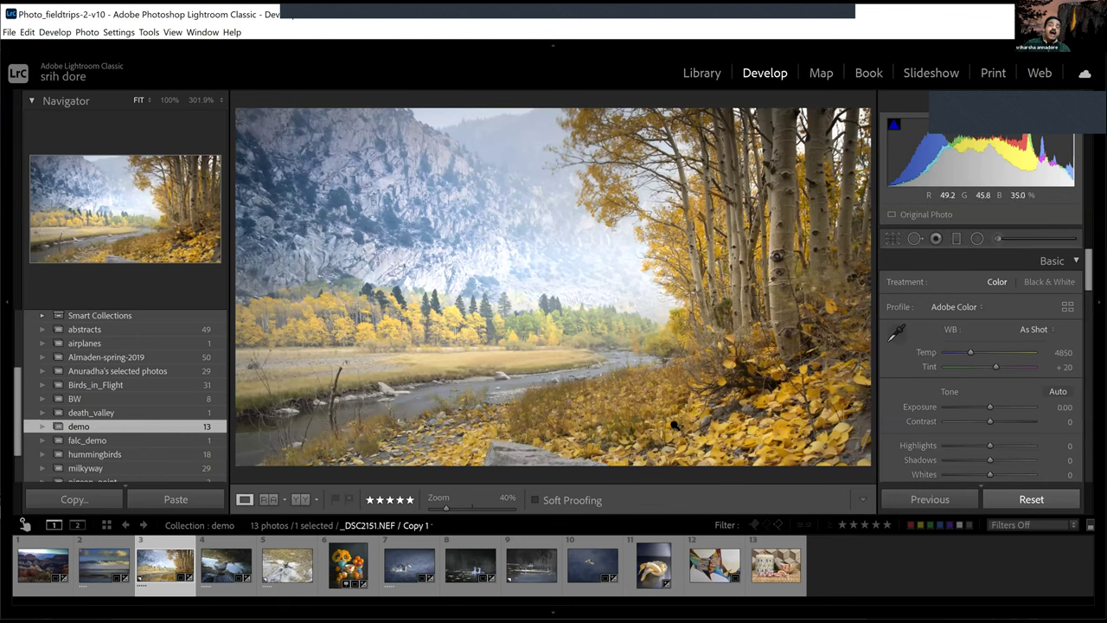
Draw a large fourth radial filter with Exposure 1.25 over the upper tree trunks and fine-tune its position.
left_click(977, 240)
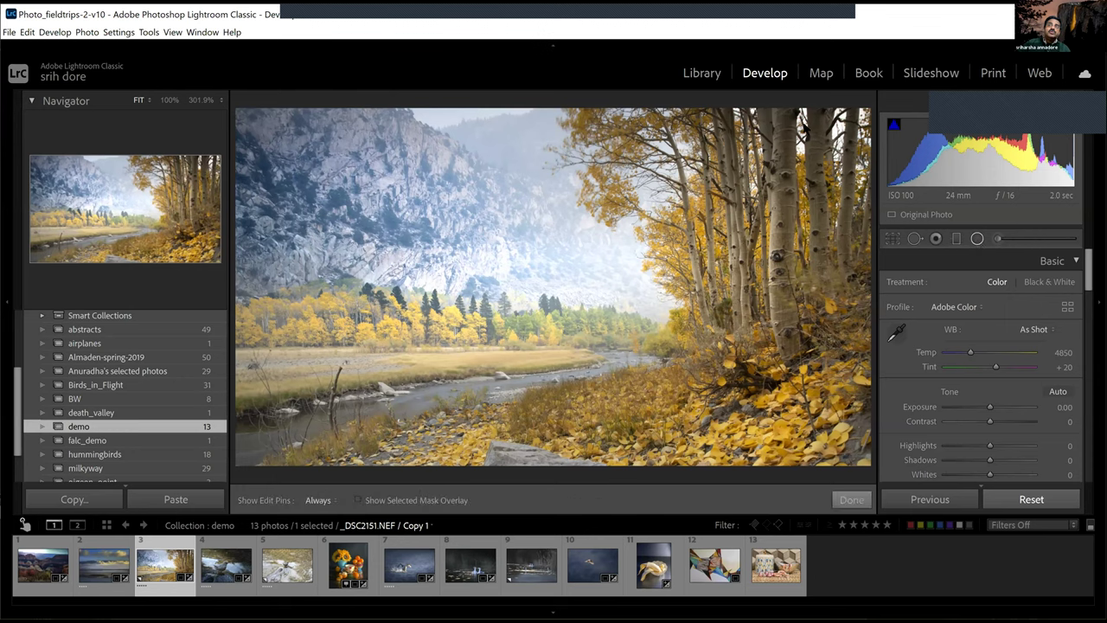
left_click_drag(796, 129, 865, 186)
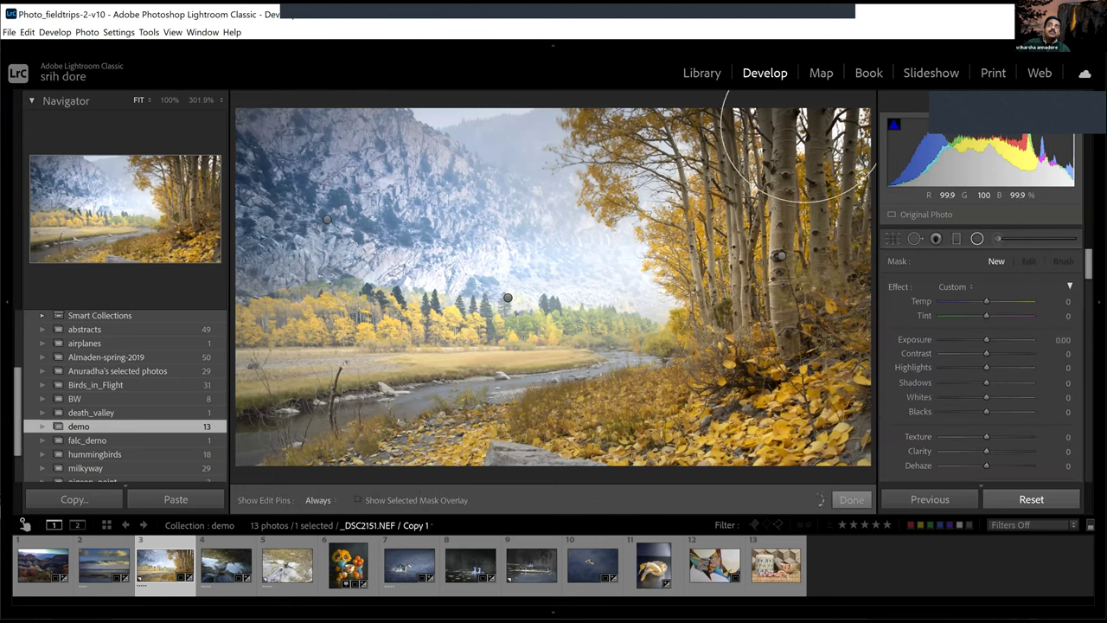
left_click_drag(1030, 248, 1001, 300)
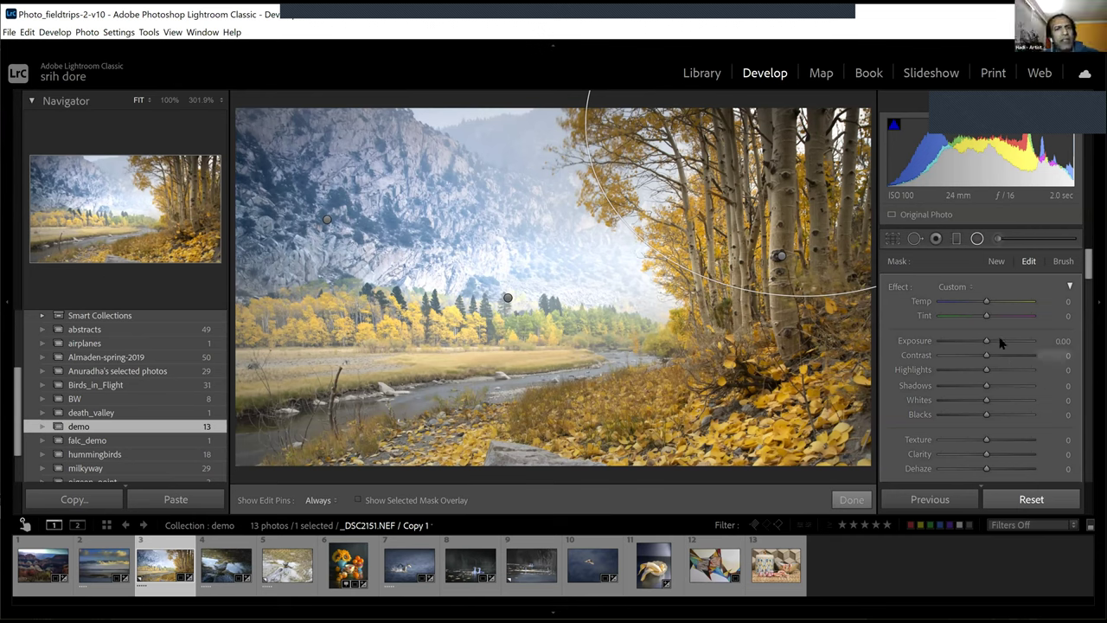
left_click(1000, 342)
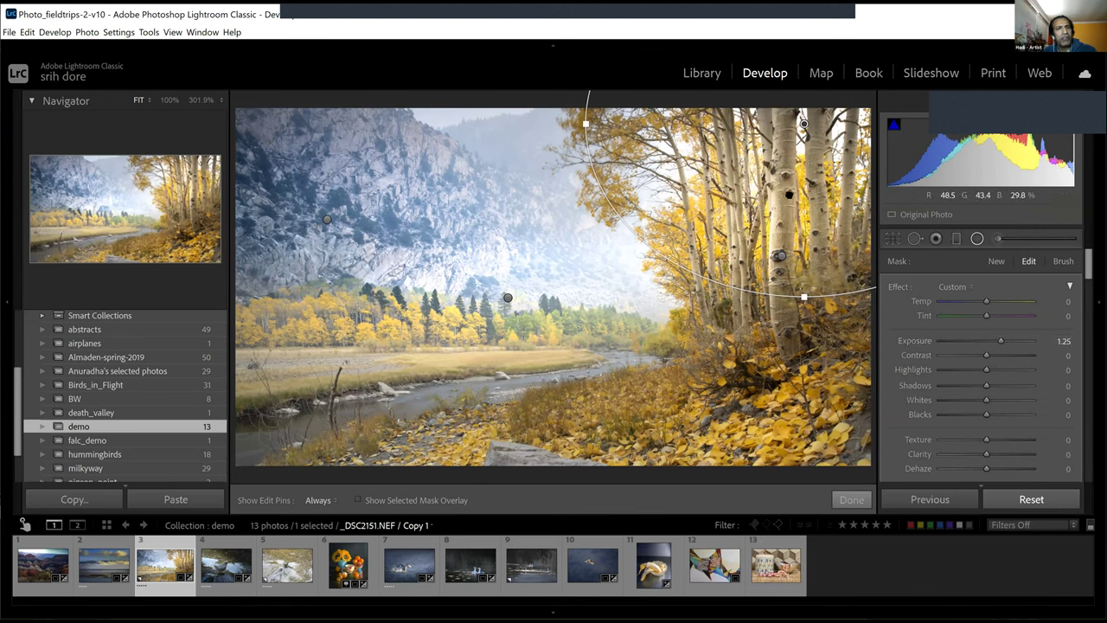
left_click_drag(717, 170, 874, 260)
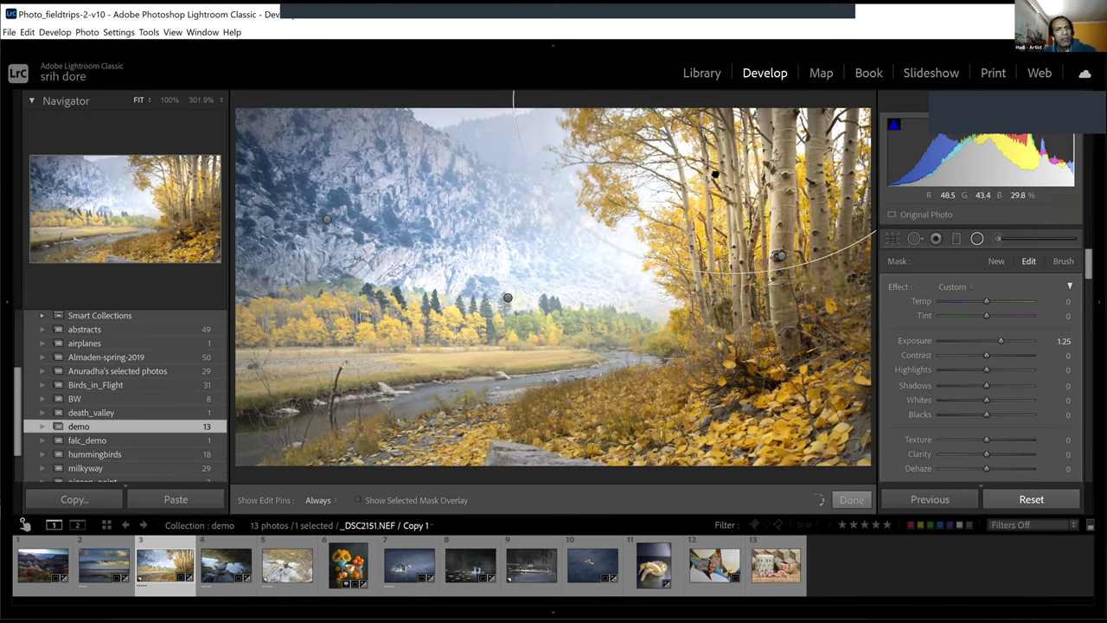
left_click_drag(765, 186, 818, 206)
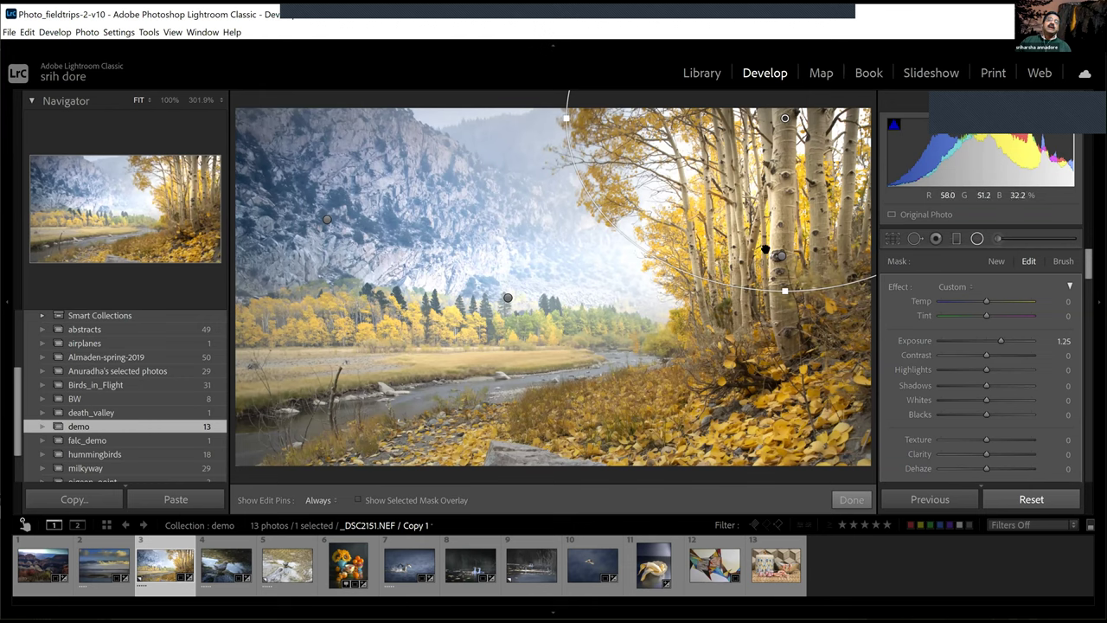
Set the tree trunk filter's Blacks to -53, then reposition, tilt and resize its ellipse around the upper trees.
left_click_drag(971, 415, 960, 414)
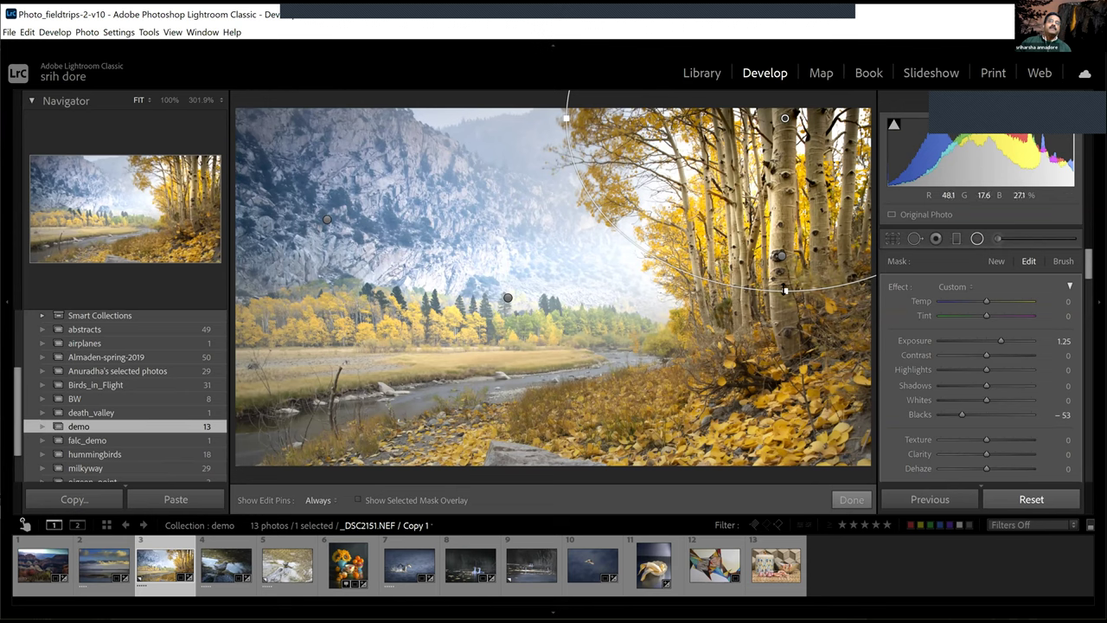
left_click_drag(784, 292, 817, 222)
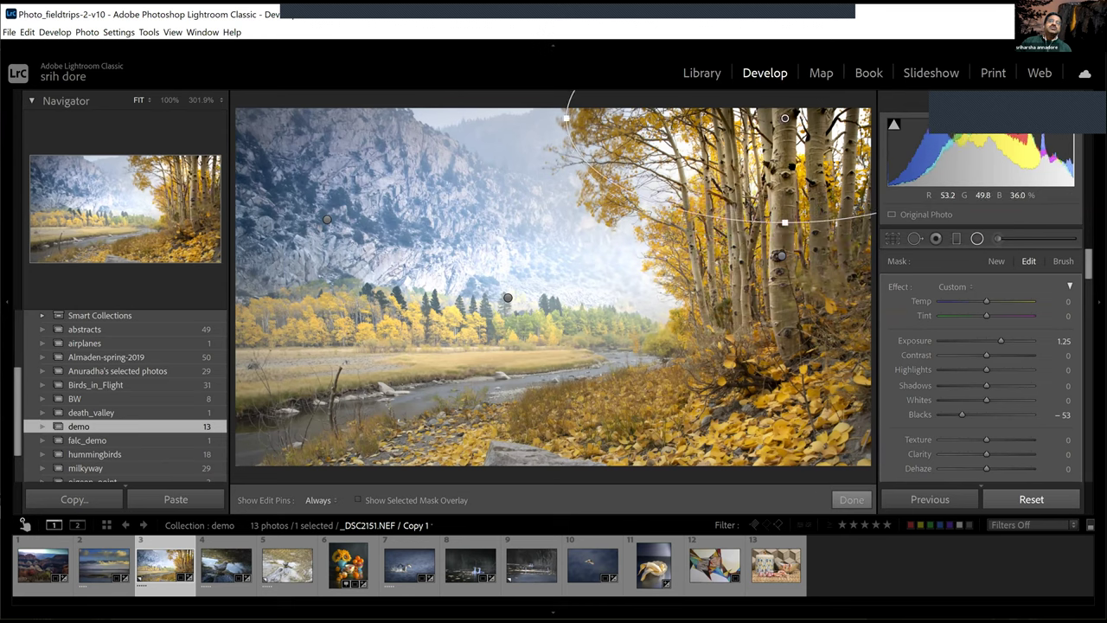
left_click_drag(791, 138, 801, 146)
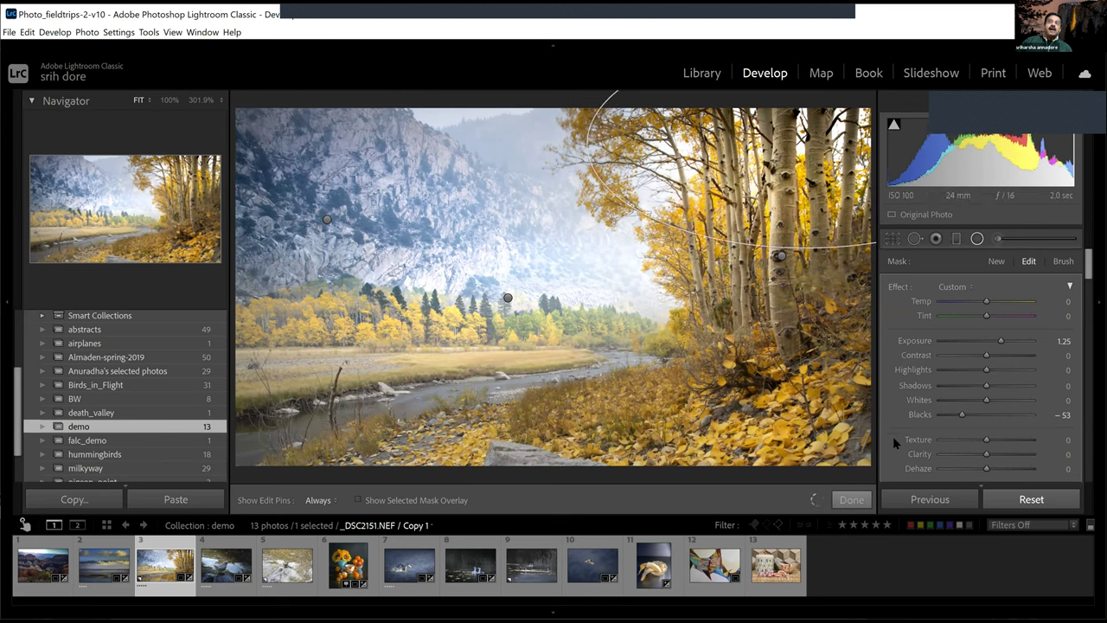
scroll(893, 439, "down", 3)
scroll(893, 437, "up", 2)
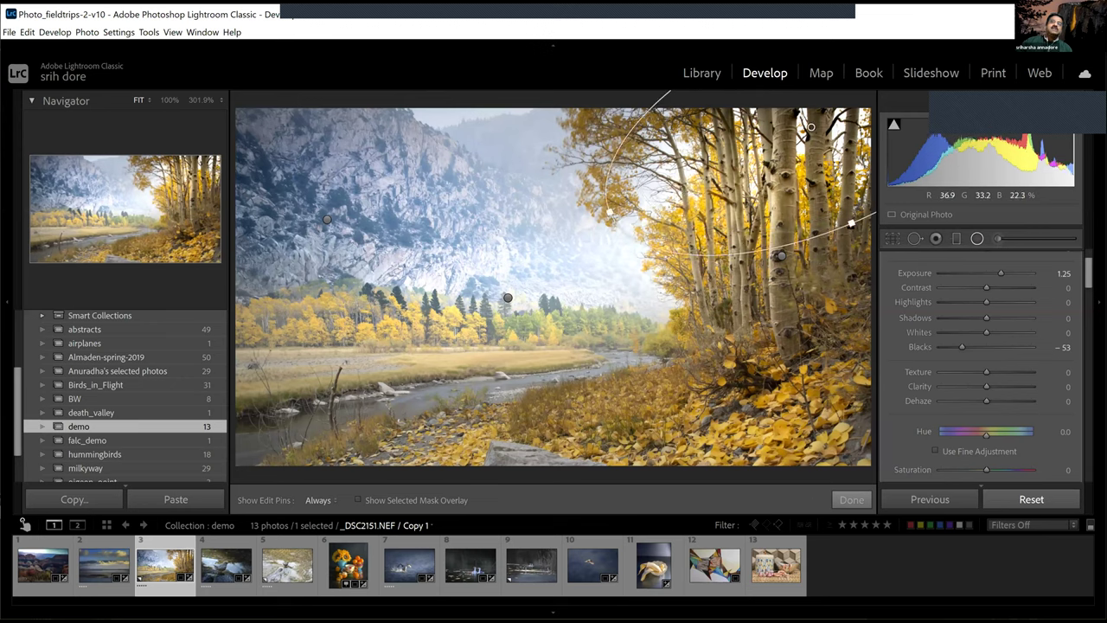
left_click_drag(851, 224, 874, 287)
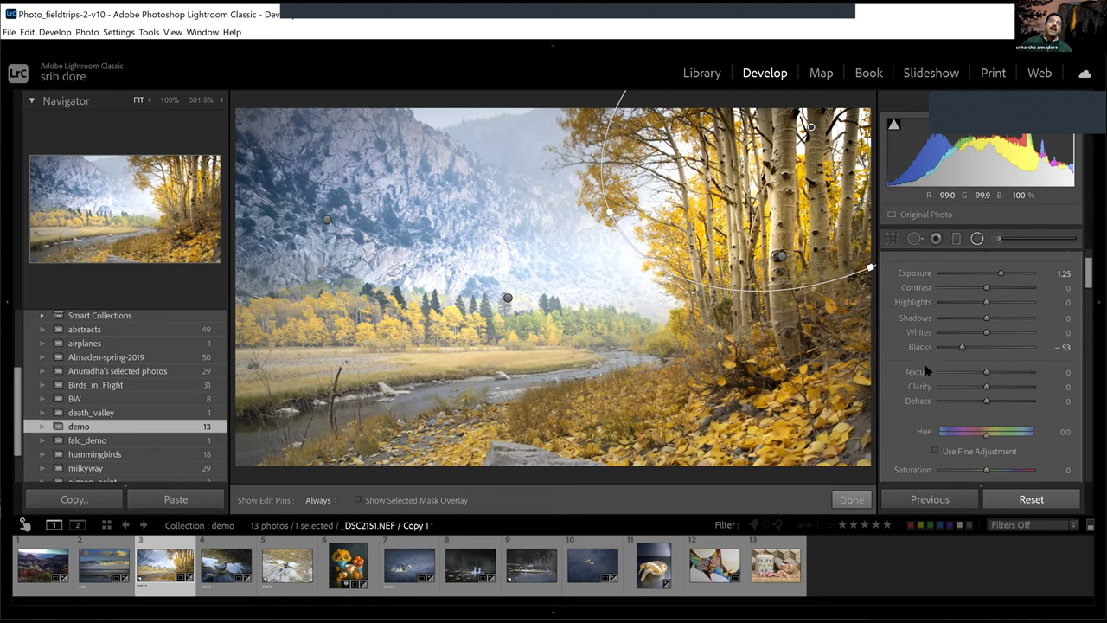
Set the tree trunk filter's Contrast to -47, shift its ellipse slightly left, and finish it with edit pins on Auto.
scroll(887, 386, "up", 2)
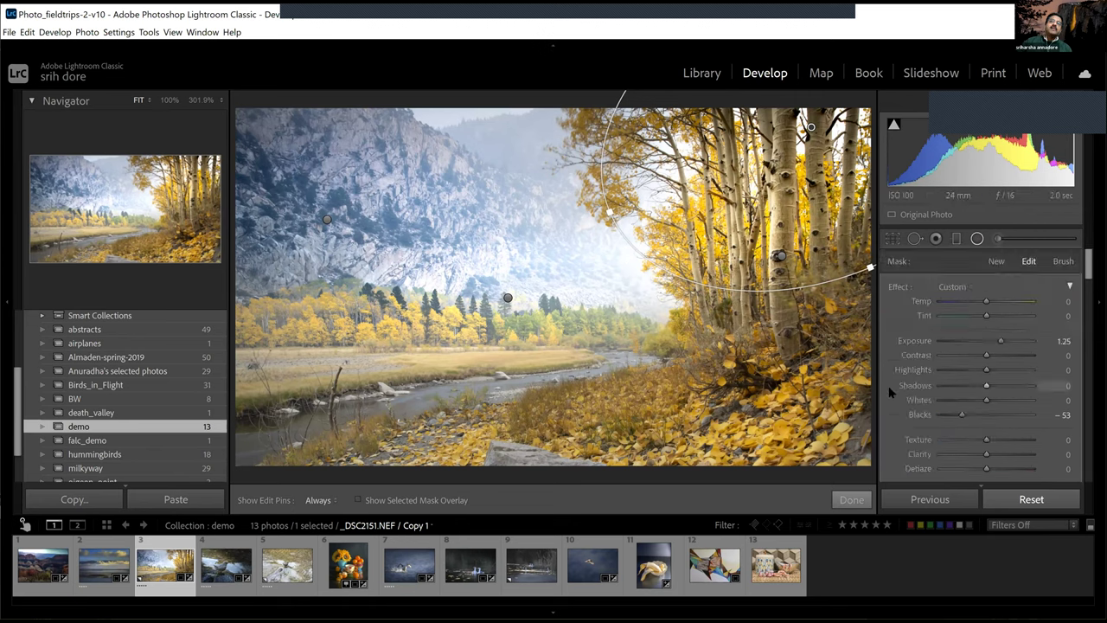
left_click(964, 355)
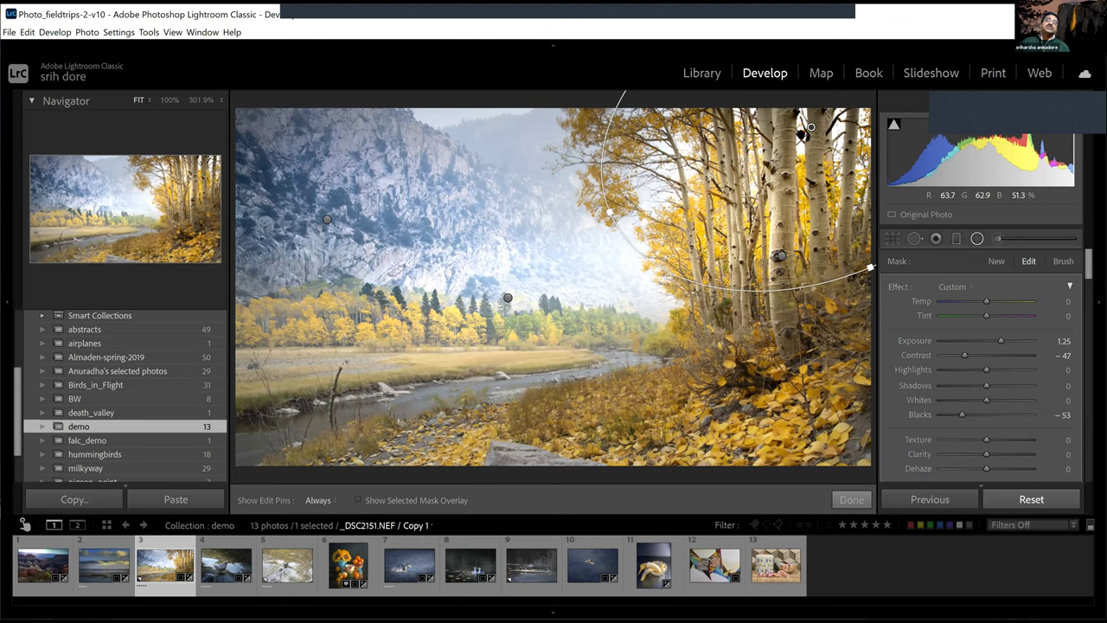
left_click_drag(811, 126, 783, 122)
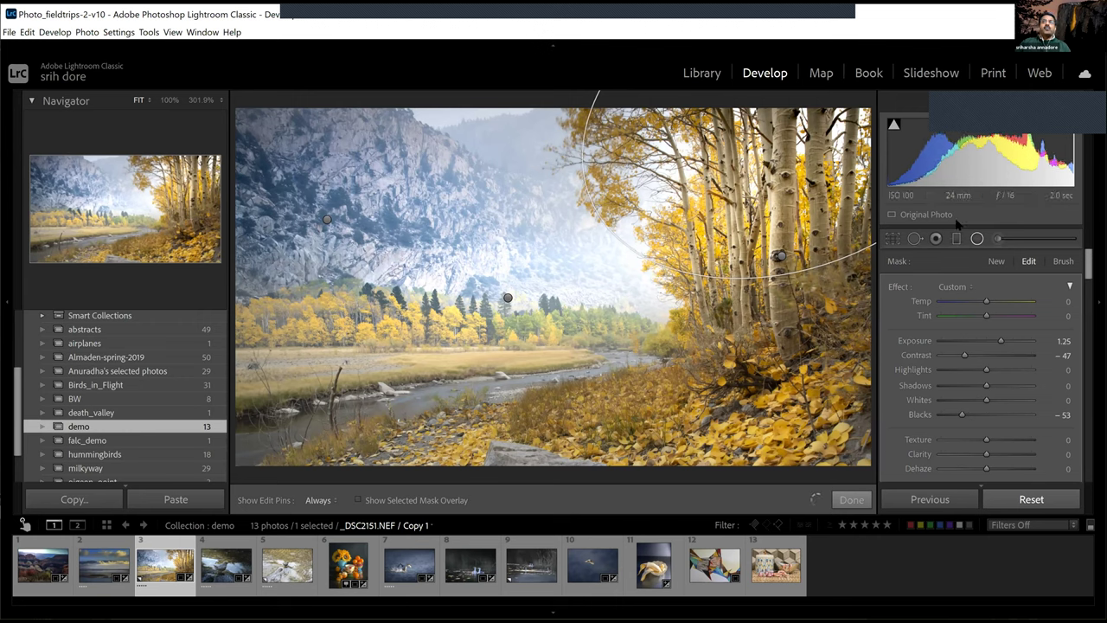
key("h")
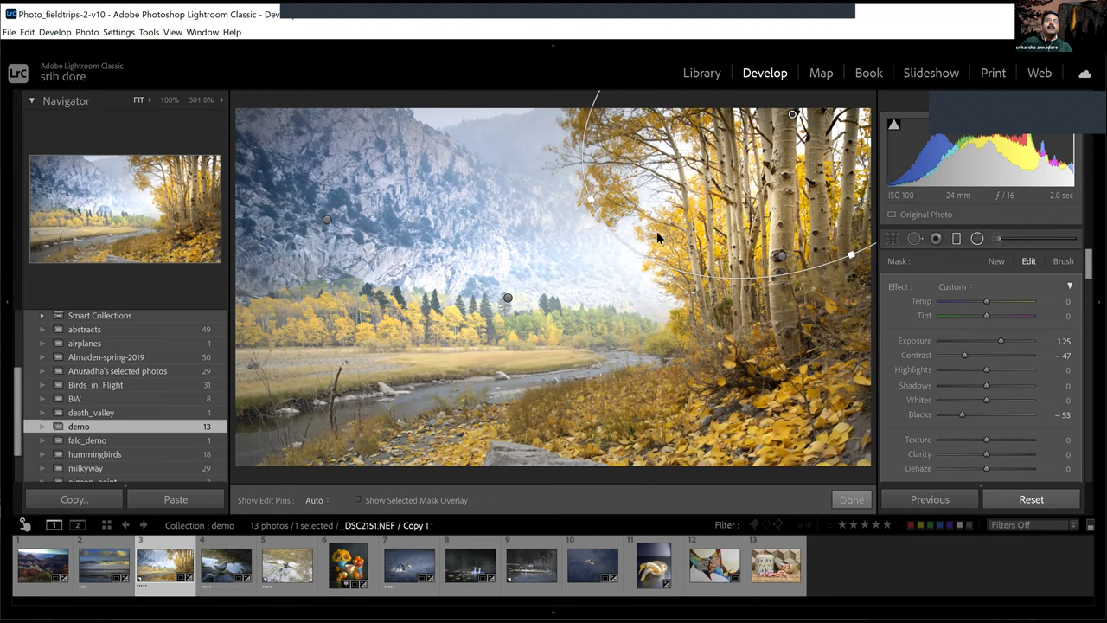
left_click(853, 500)
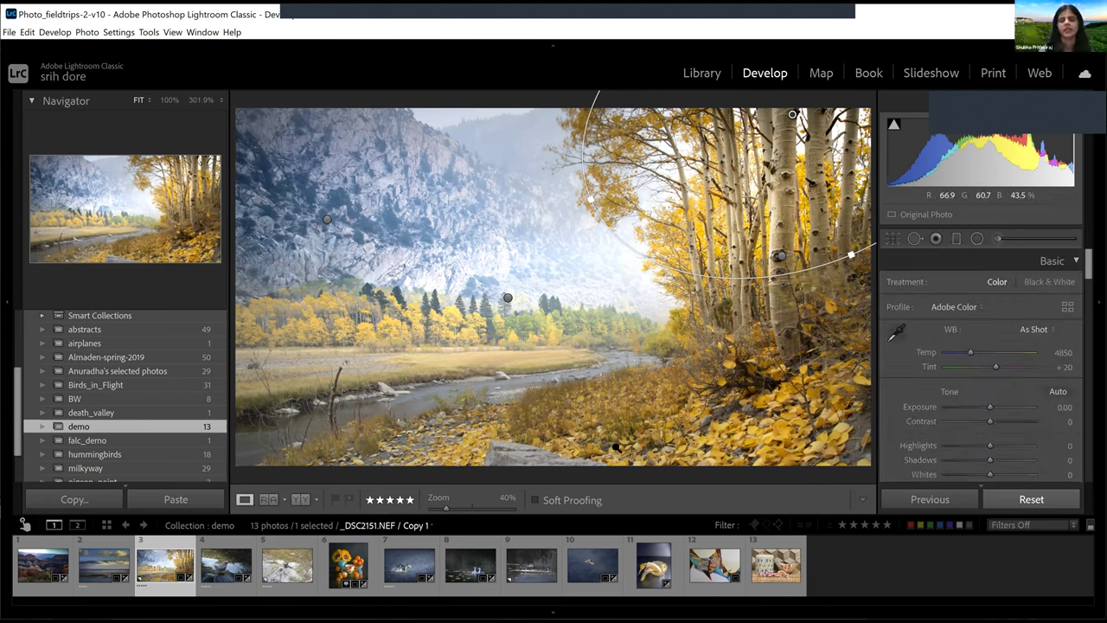
Draw a graduated filter upward over the leafy foreground and riverbank and set its Whites to 66.
key("shift+m")
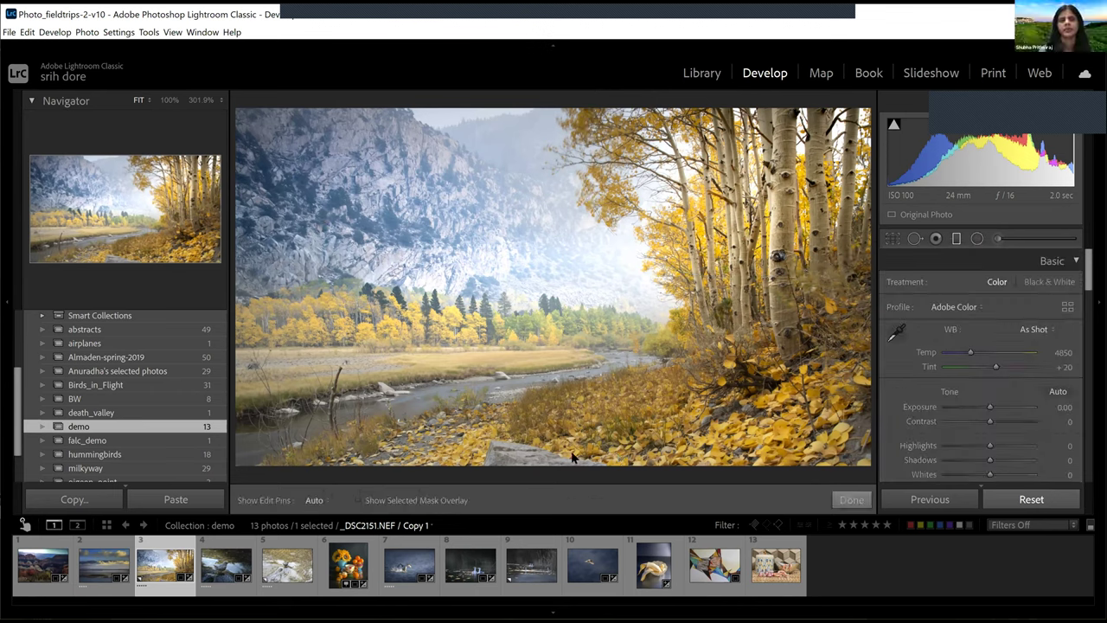
left_click_drag(579, 461, 586, 373)
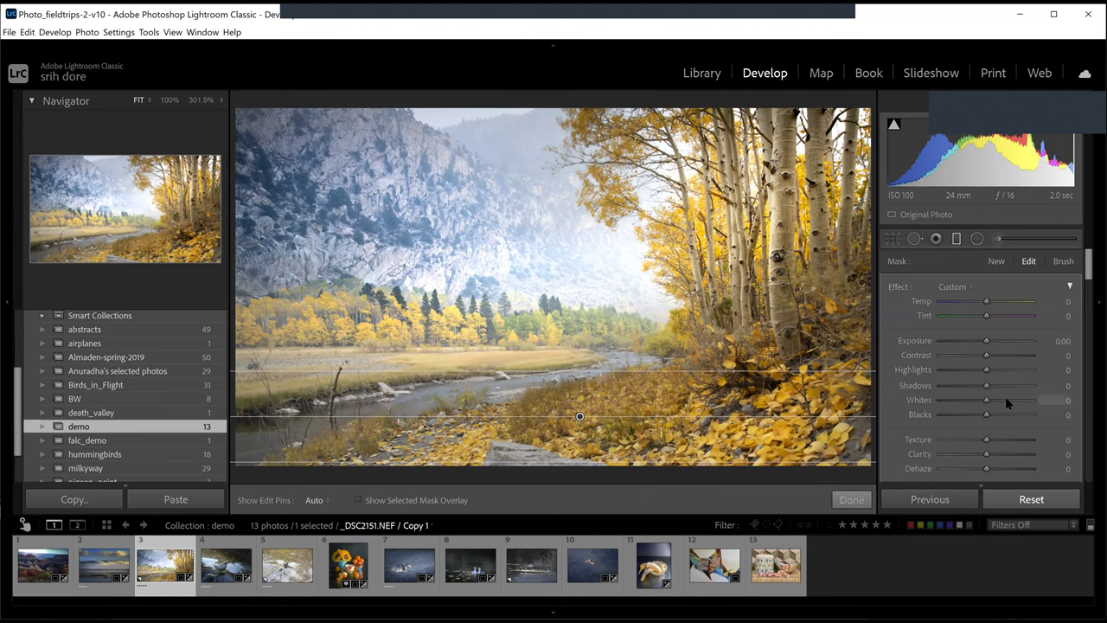
scroll(1016, 398, "up", 9)
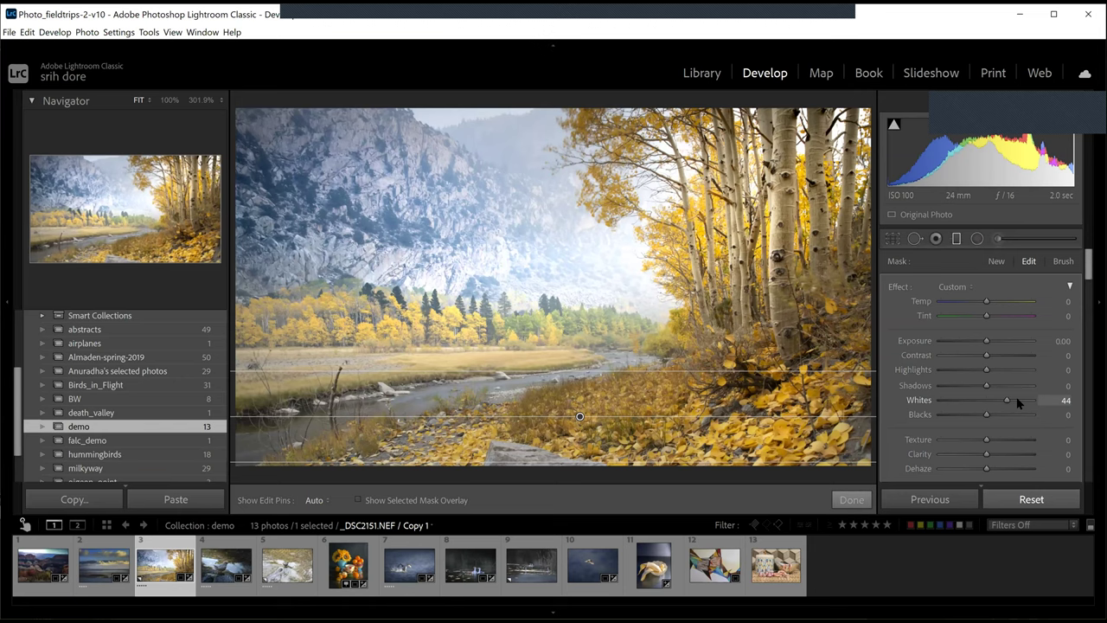
left_click(1018, 400)
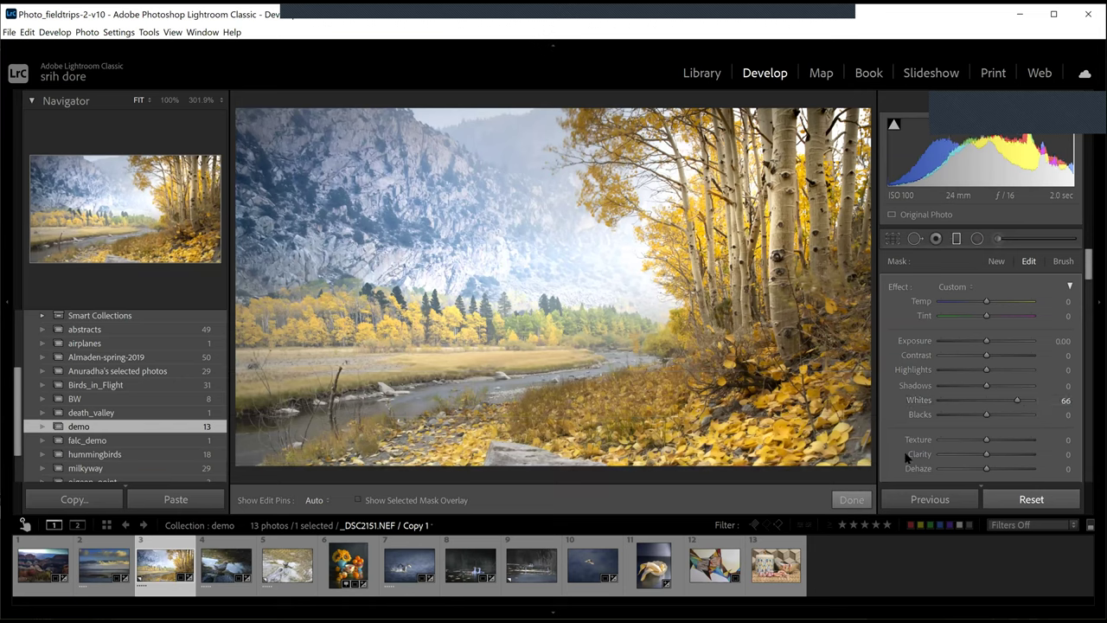
Slightly raise the graduated filter's Saturation, finish the filter, and compare the river landscape before and after.
scroll(909, 450, "down", 4)
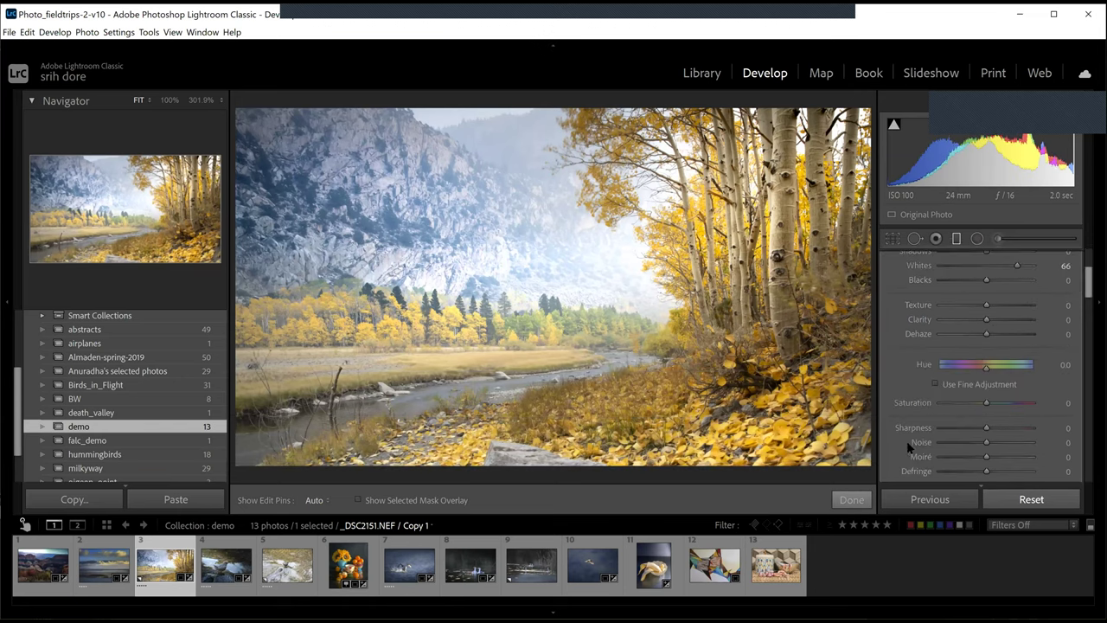
left_click(990, 401)
left_click(852, 502)
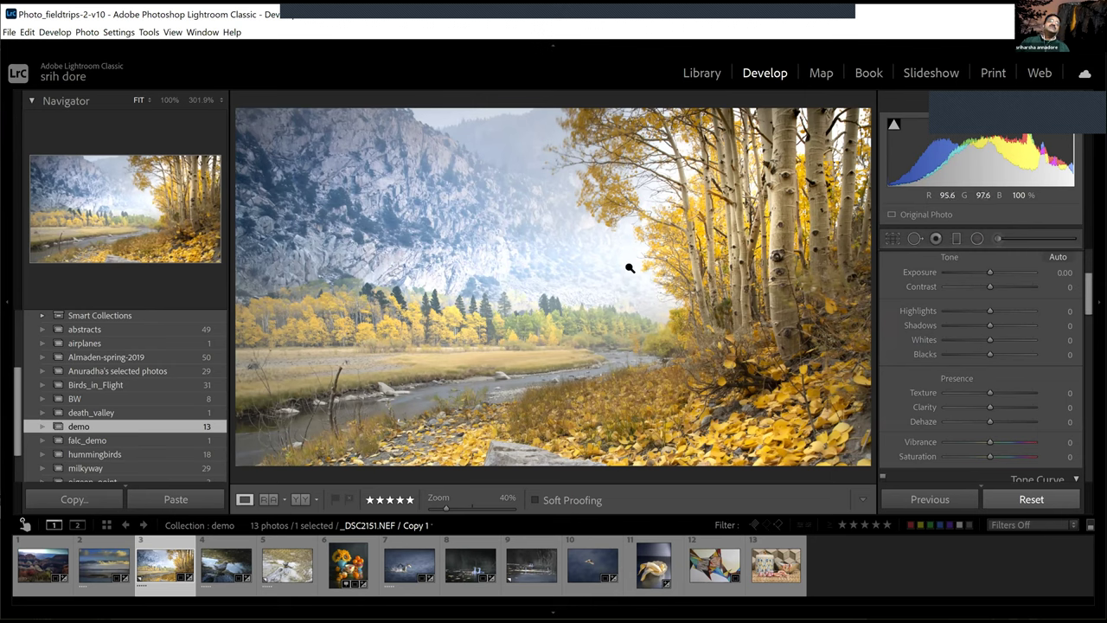
left_click(299, 500)
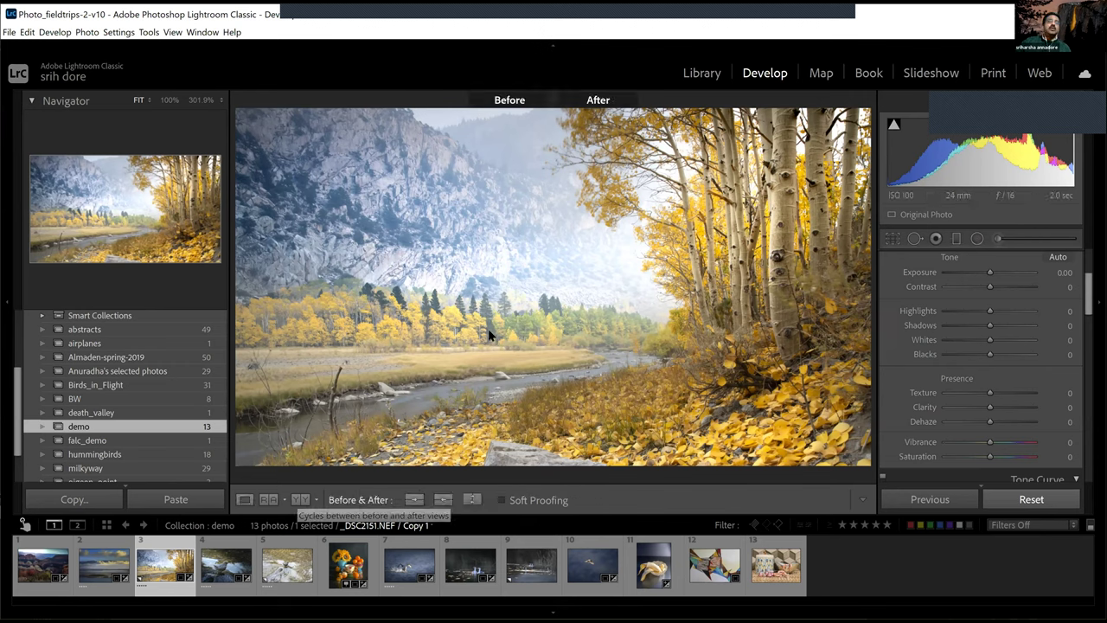
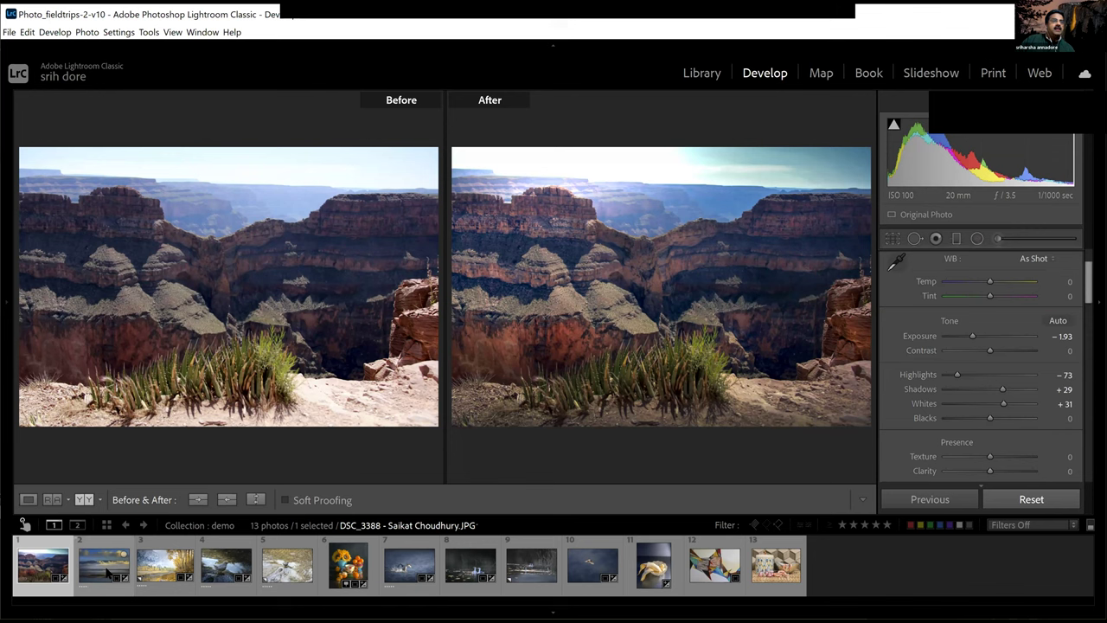
Open the photo of clouds over the lake, set its Exposure to -1.50, and switch to the sunflower still life.
left_click(107, 571)
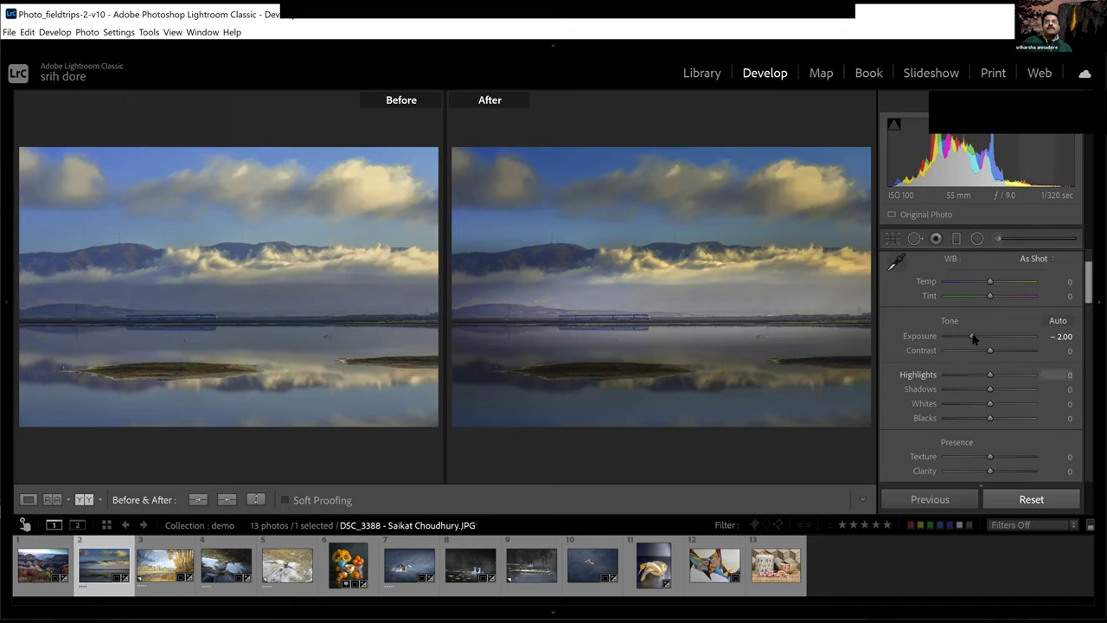
left_click_drag(973, 337, 976, 337)
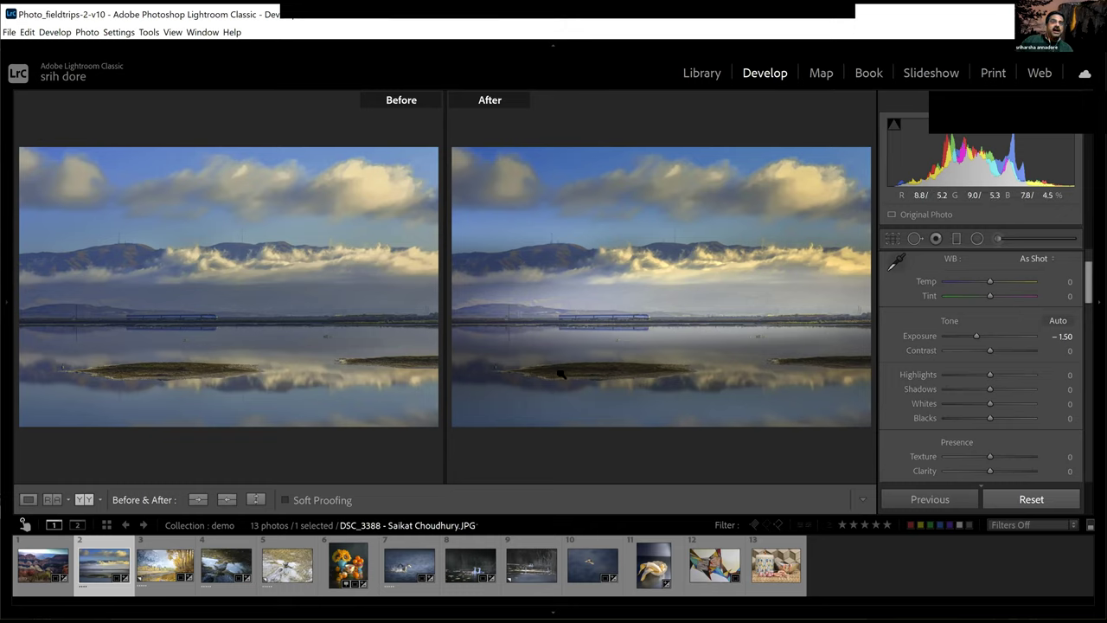
left_click(345, 566)
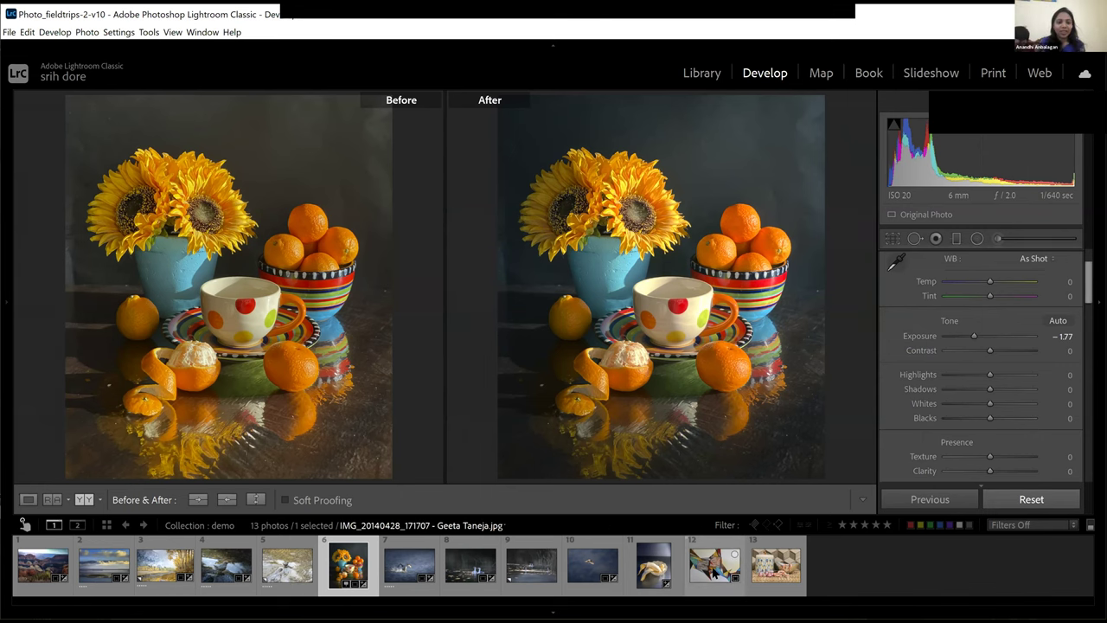
Open the abstract geometric painting photo from the demo collection and display it alone in Loupe view.
left_click(734, 558)
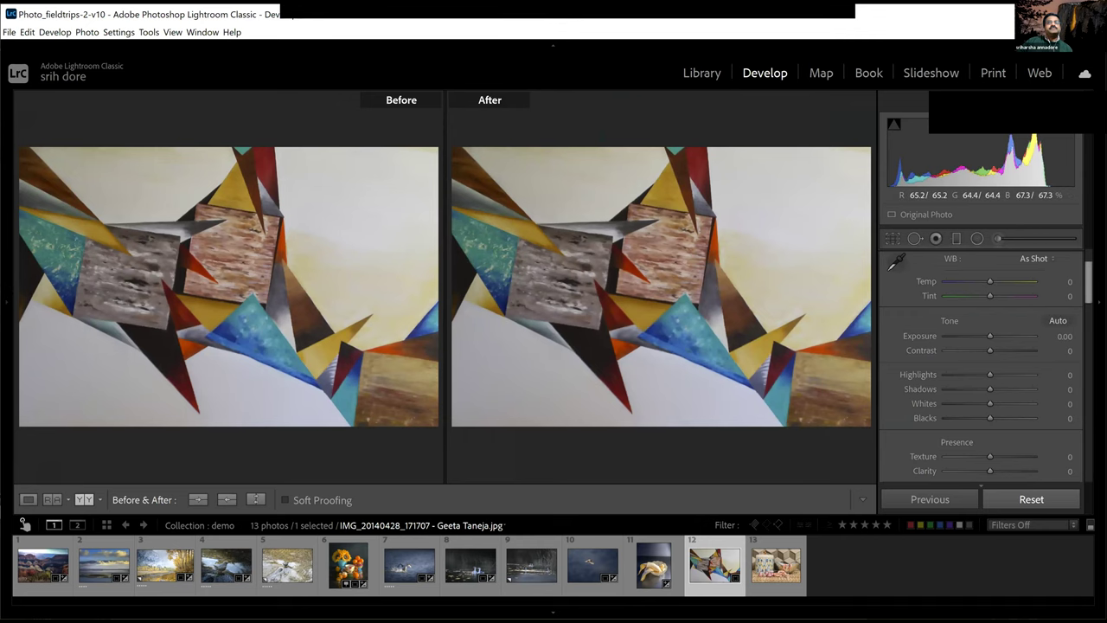
key("F7")
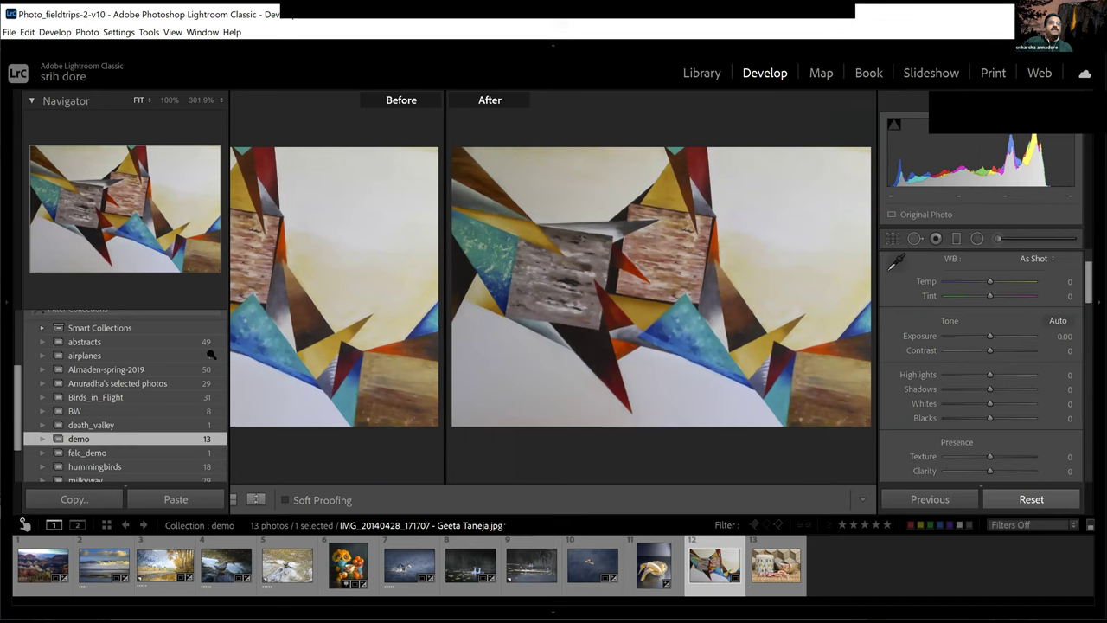
key("F7")
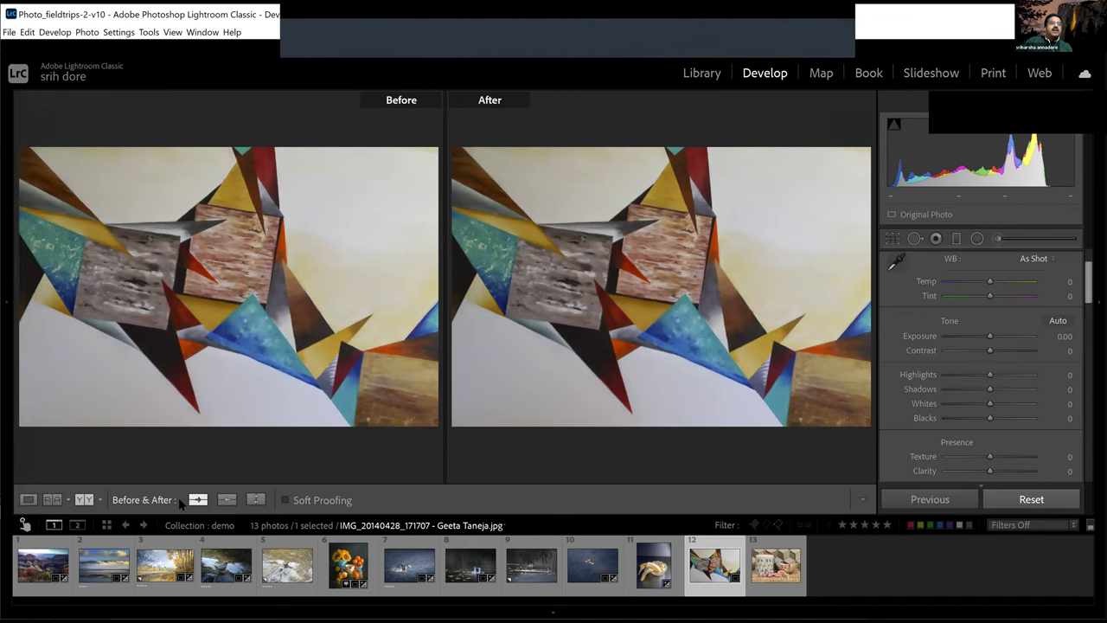
left_click(28, 499)
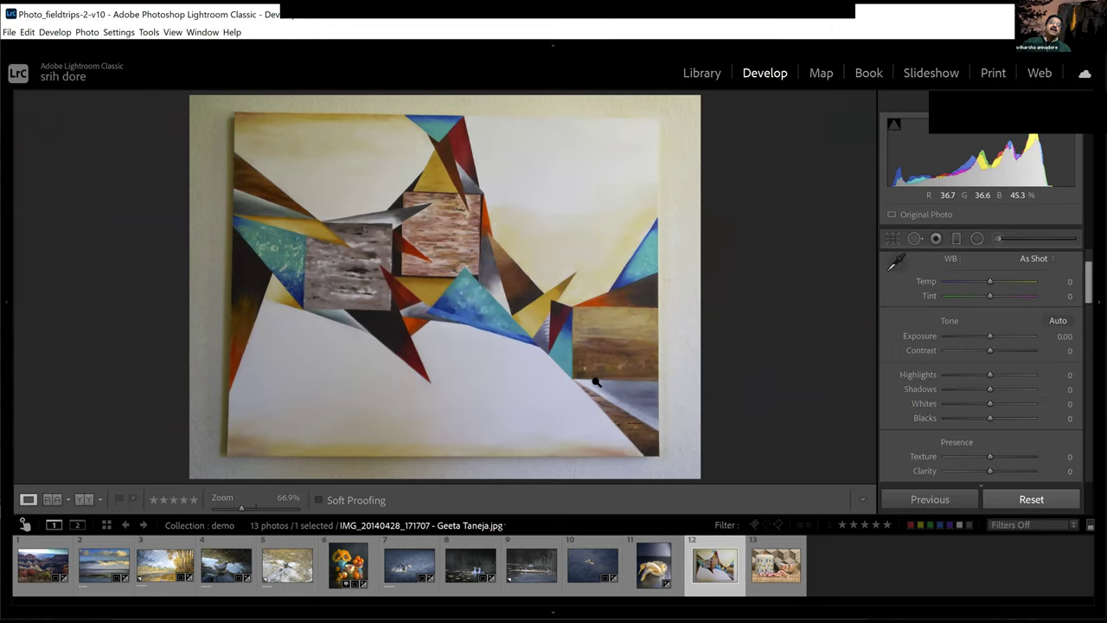
Compare the painting's cropped version with the original by resetting its edits and undoing the reset.
key("ctrl+z")
left_click(544, 329)
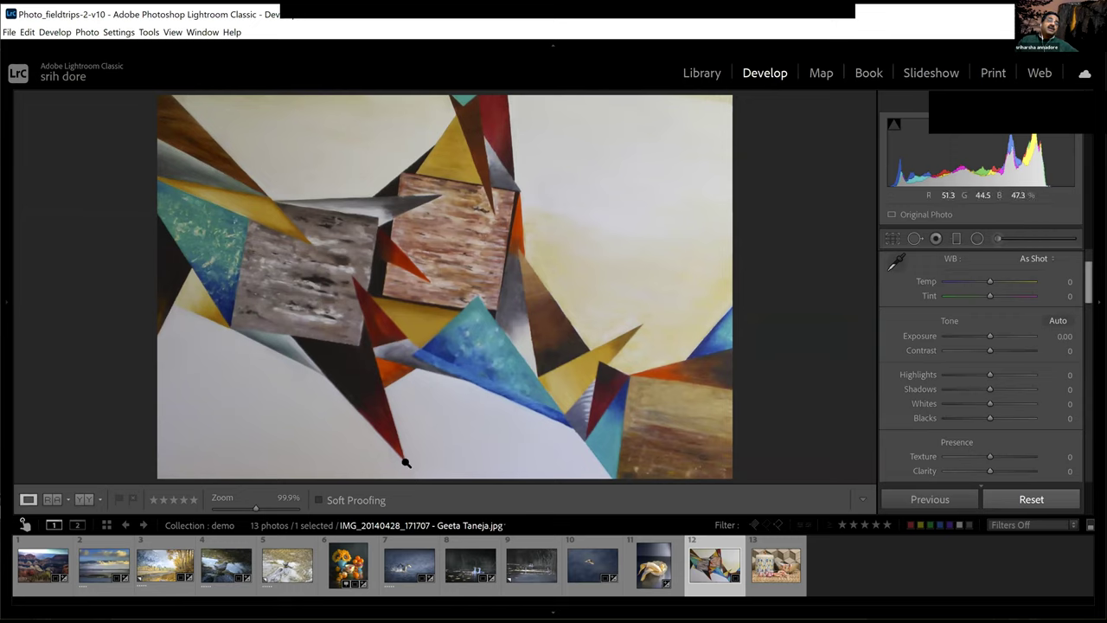
left_click(1032, 500)
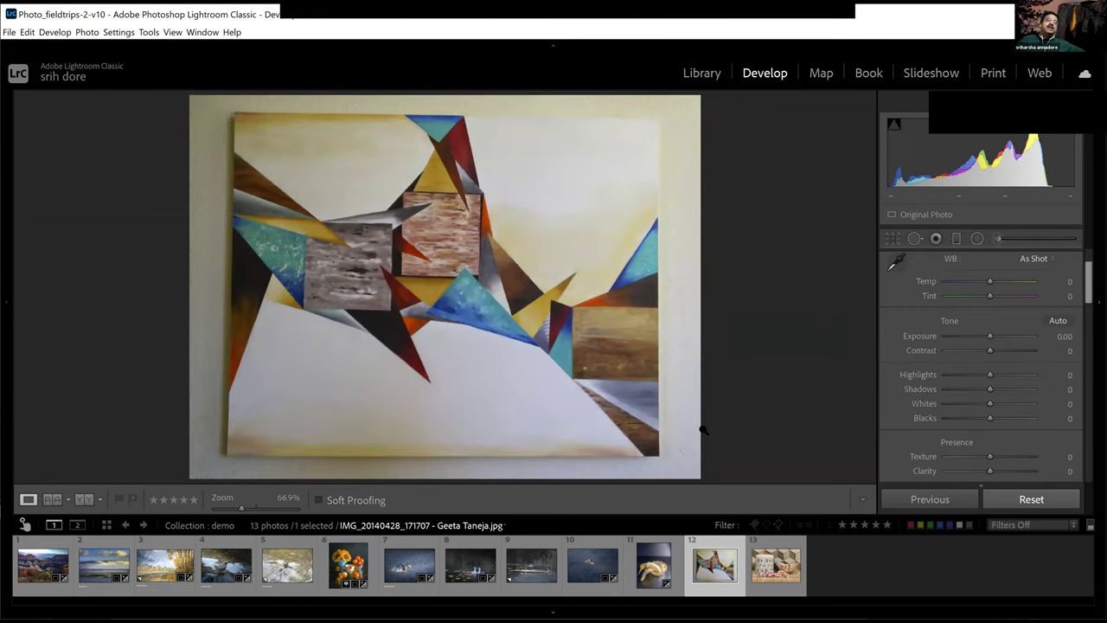
key("ctrl+z")
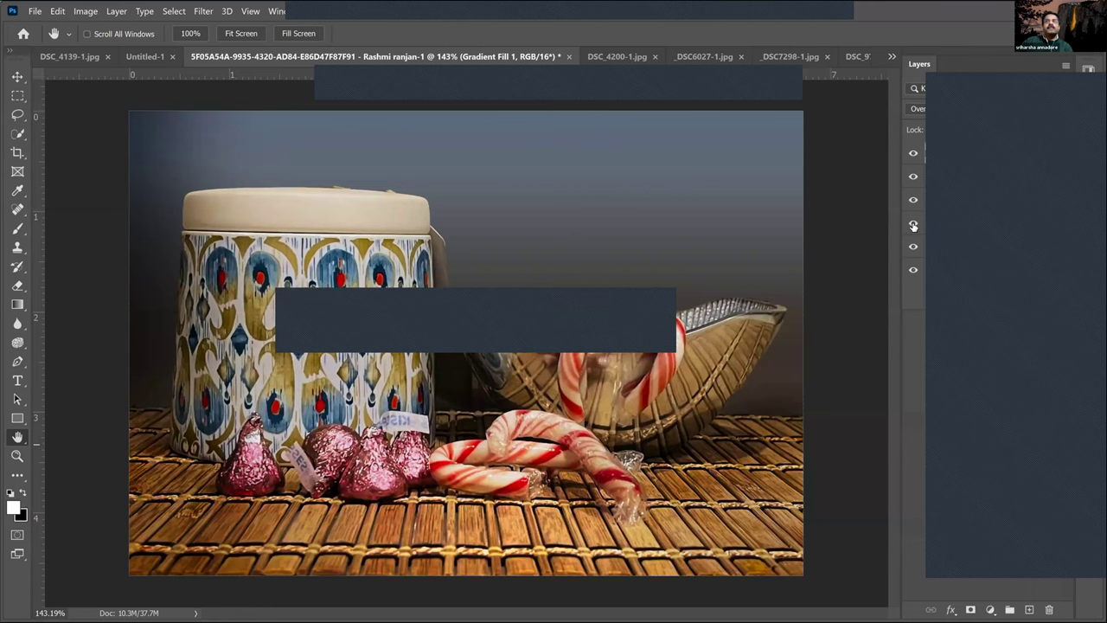
Isolate the masked candy-cane still-life photo layer by hiding all the other layers.
left_click(913, 225, "alt")
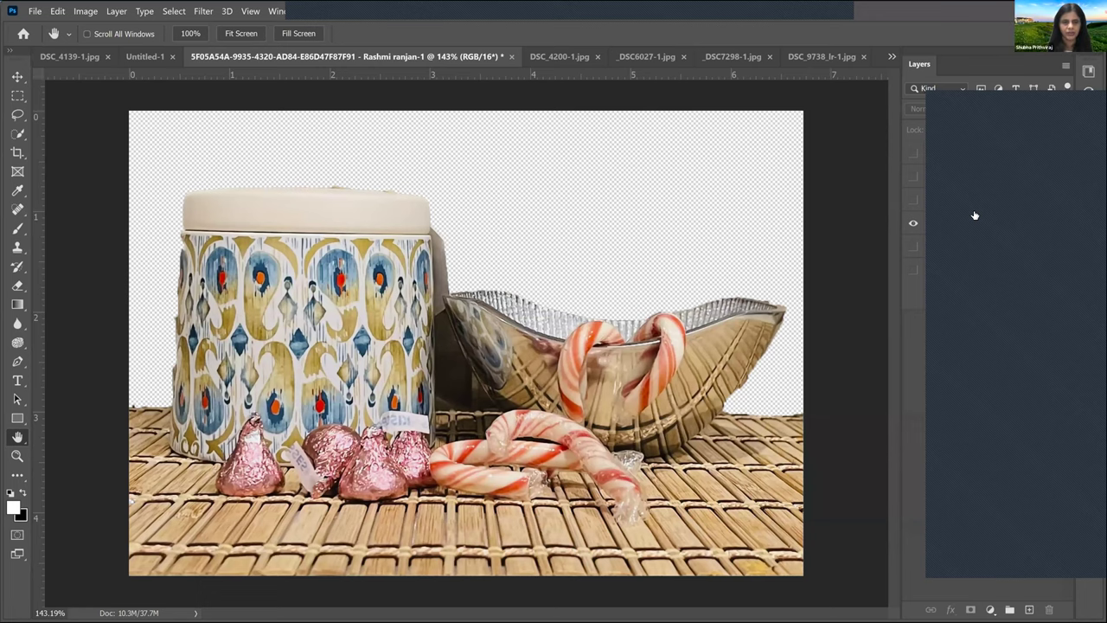
left_click(913, 224, "alt")
left_click(913, 223, "alt")
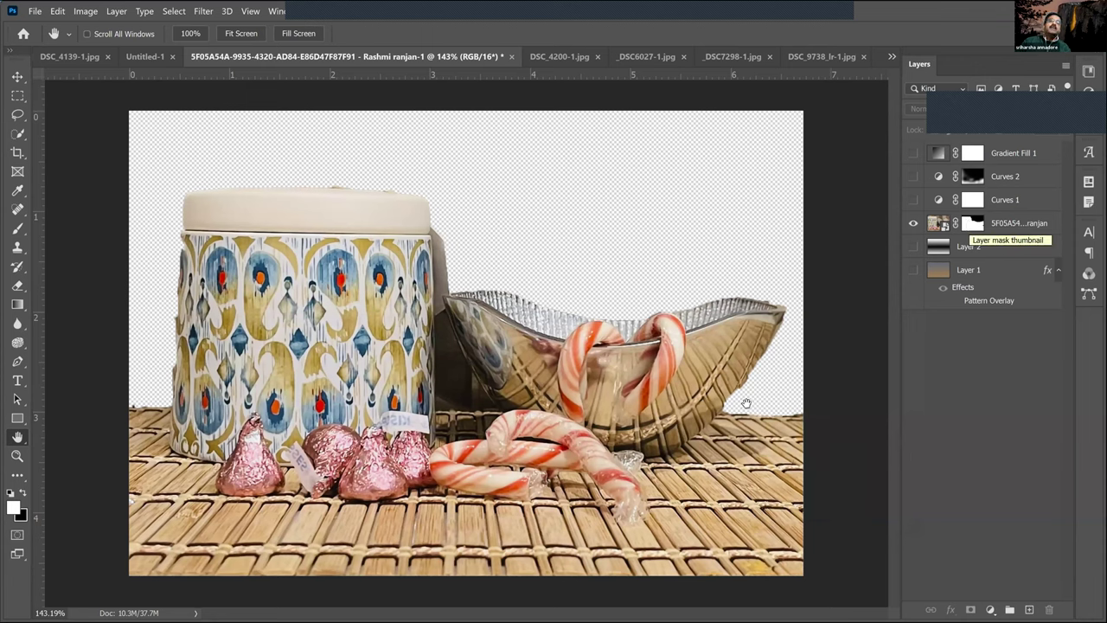
Disable and re-enable the photo layer's mask to compare the background, and show all the other layers again.
key("shift+backslash")
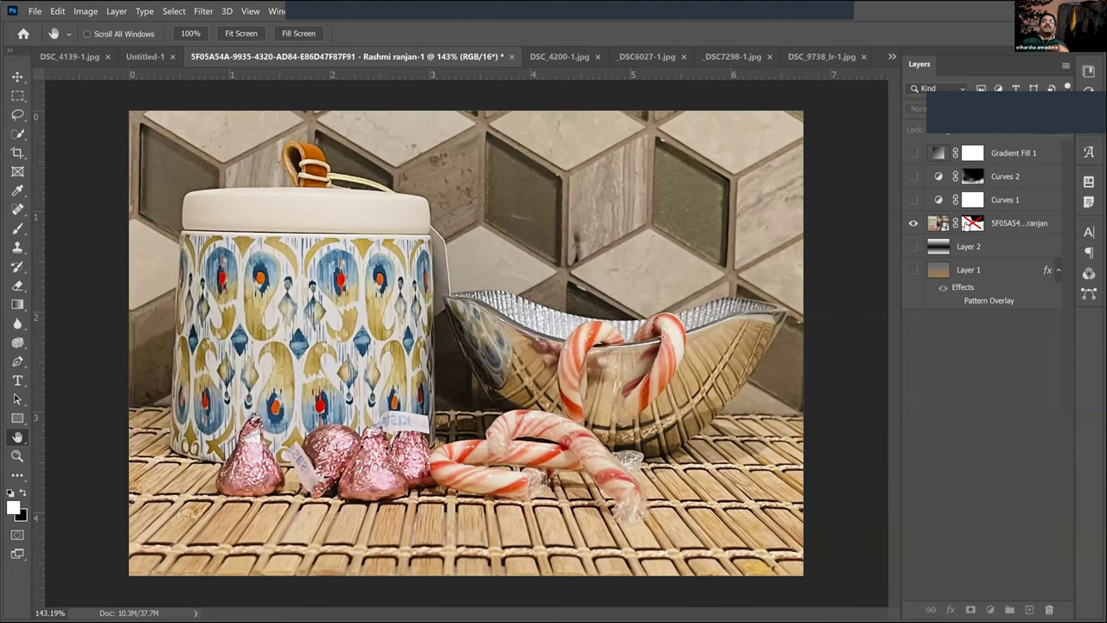
left_click(968, 224, "shift")
left_click(913, 248)
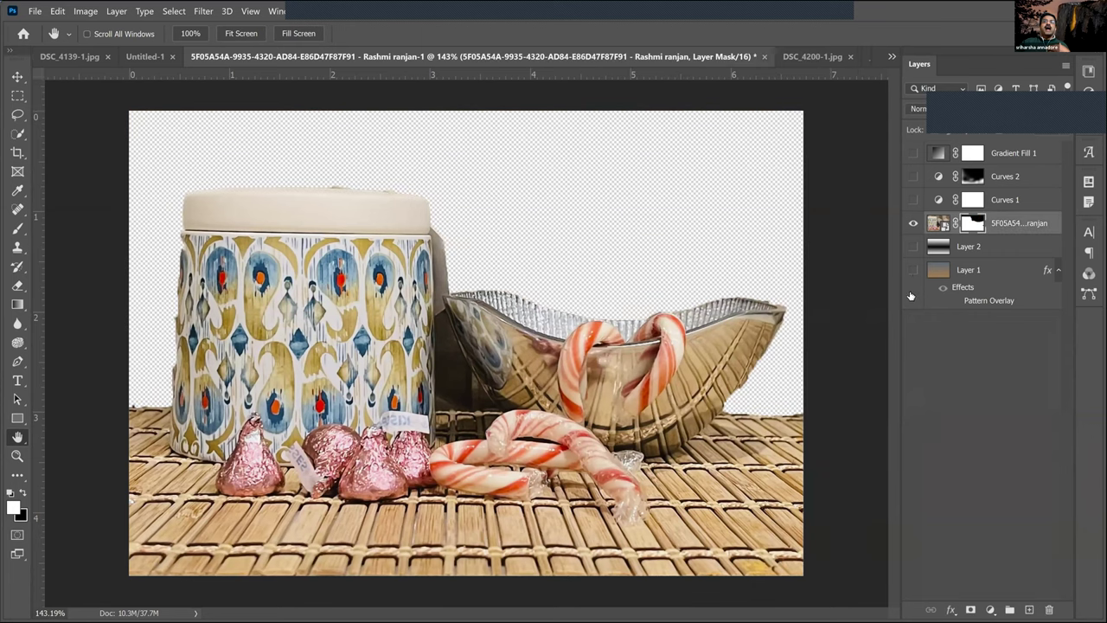
left_click(905, 157, "alt")
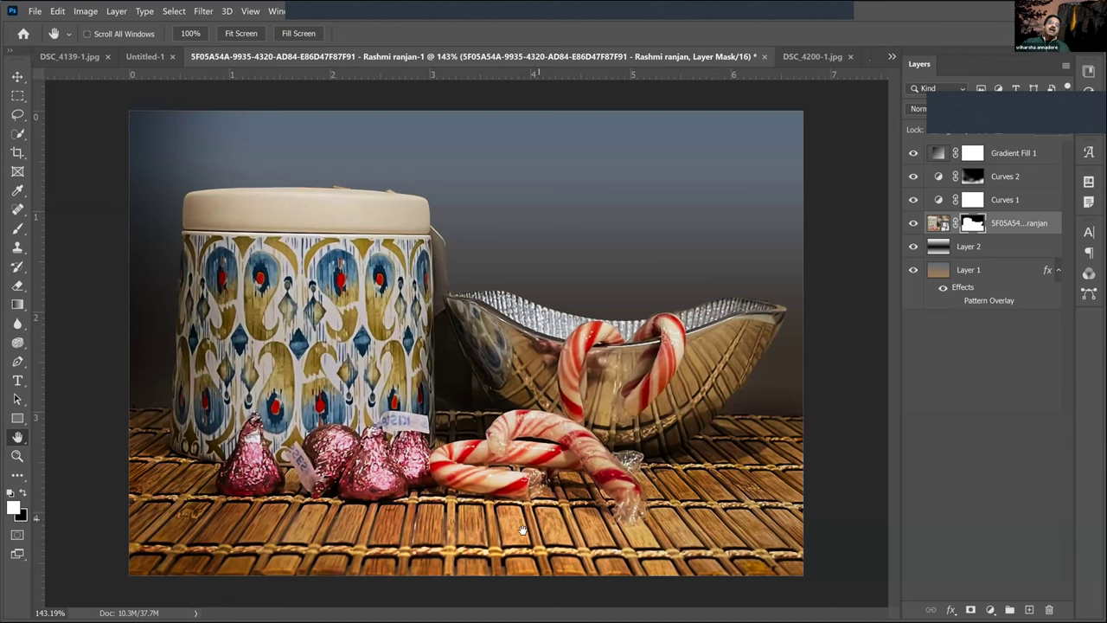
Toggle the visibility of Gradient Fill 1, Curves 2 and Curves 1 off and on individually to compare their effects.
left_click(914, 155)
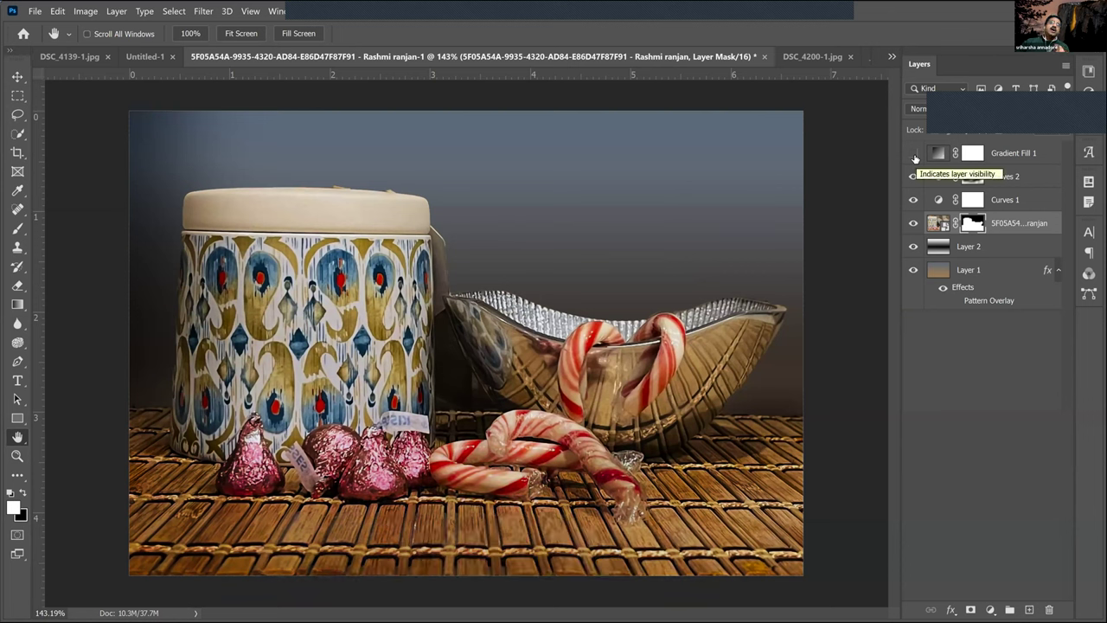
left_click(913, 155)
left_click(914, 156)
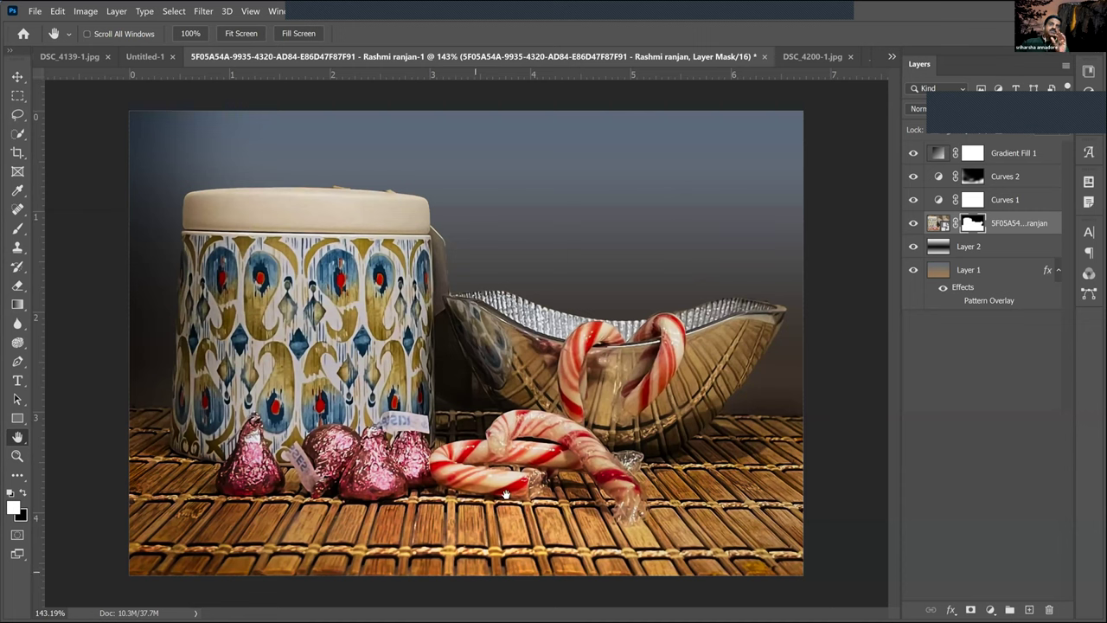
left_click(914, 177)
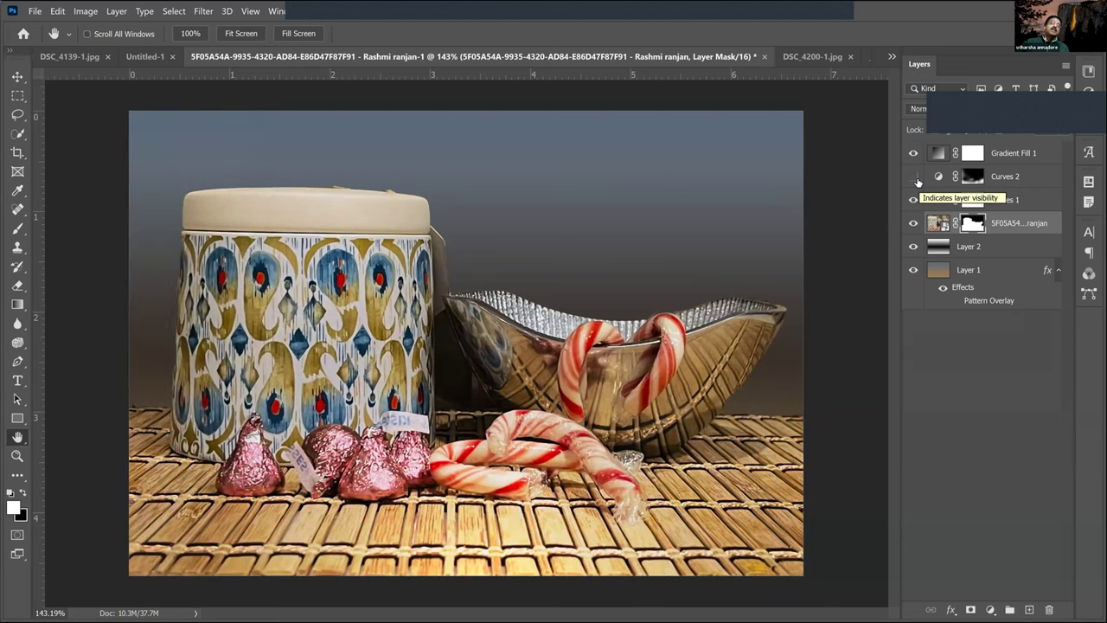
left_click(915, 178)
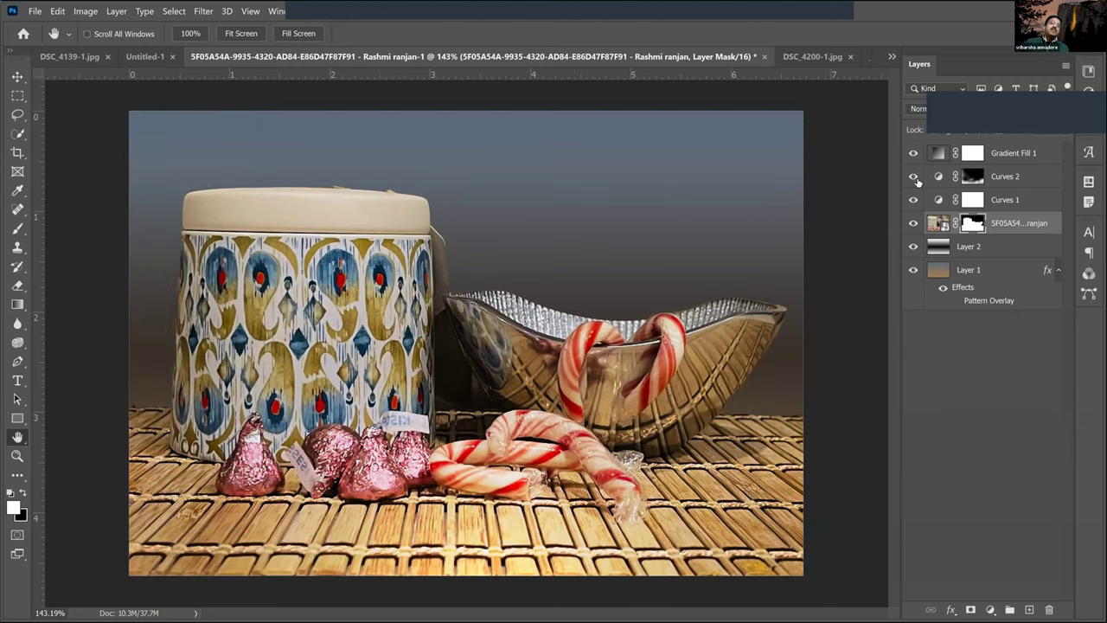
left_click(912, 204)
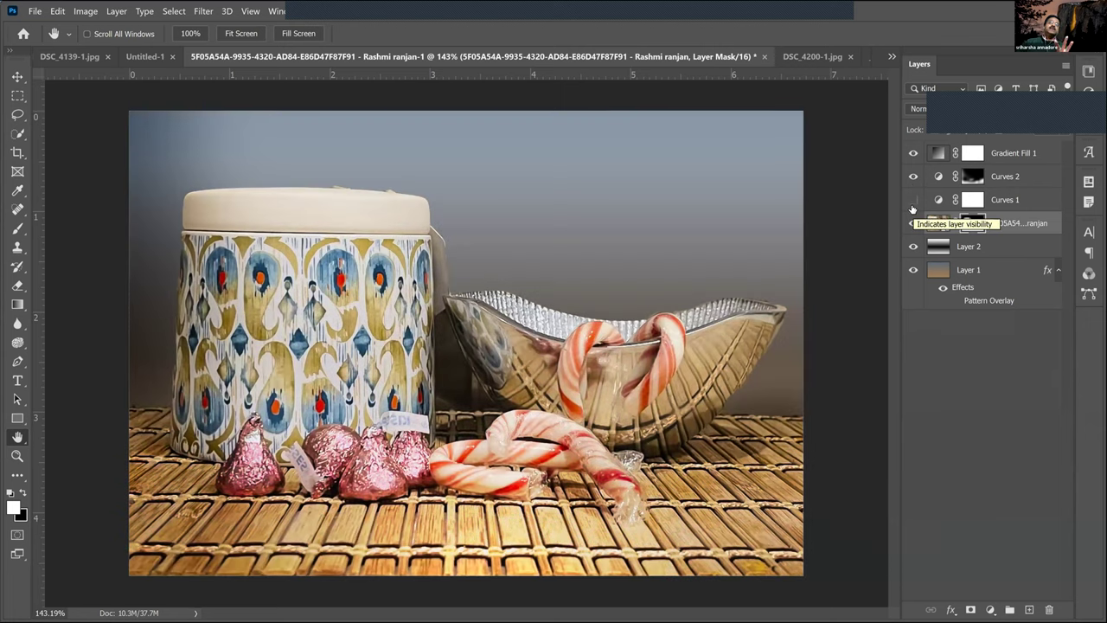
left_click(913, 207)
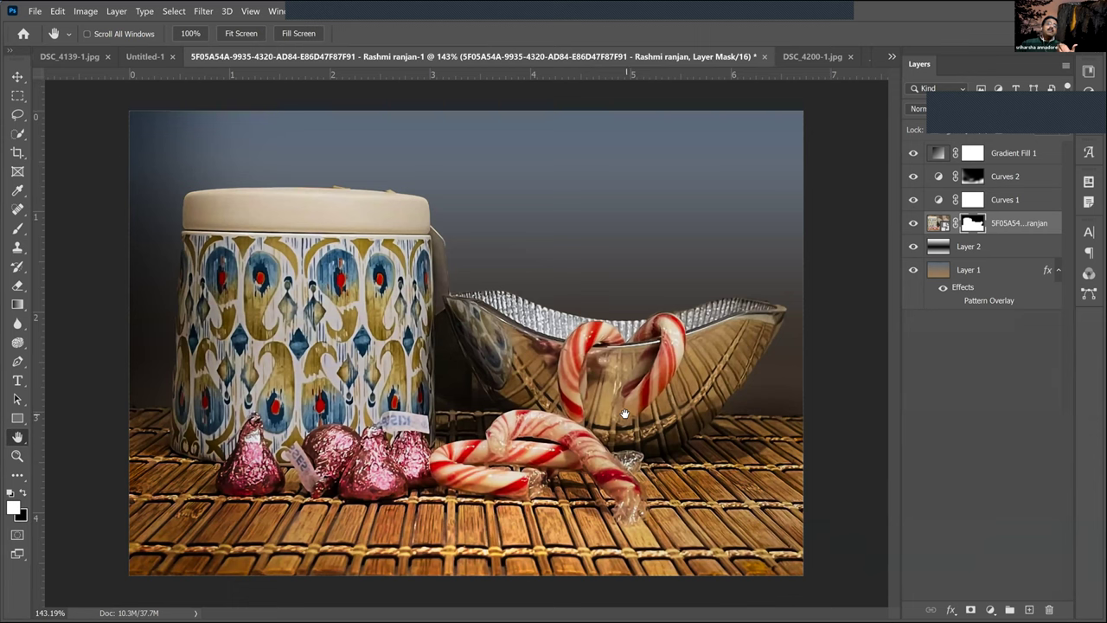
Toggle the visibility of the background layers Layer 1 and Layer 2 to examine their contribution to the backdrop.
left_click(912, 271)
left_click(912, 271)
left_click(912, 247)
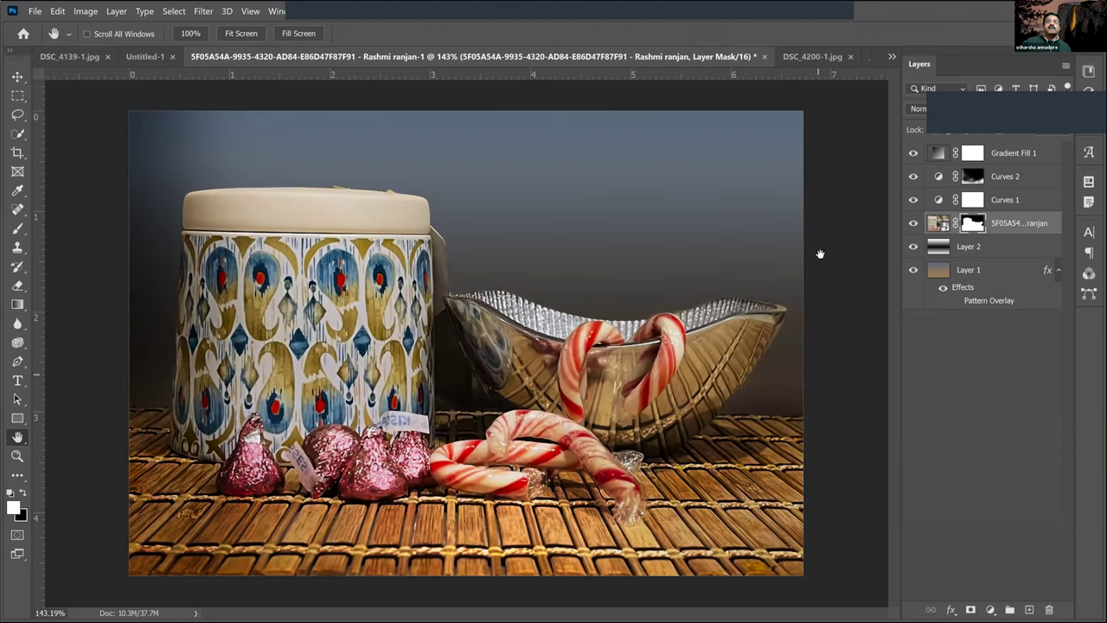